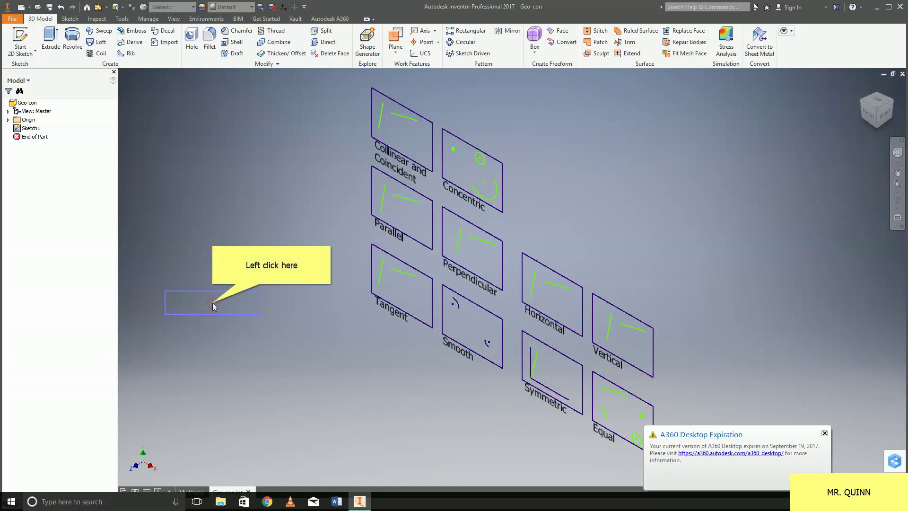
Step: Maximize the Inventor window showing the Geo-con part and close the A360 Desktop Expiration notice
left_click(214, 304)
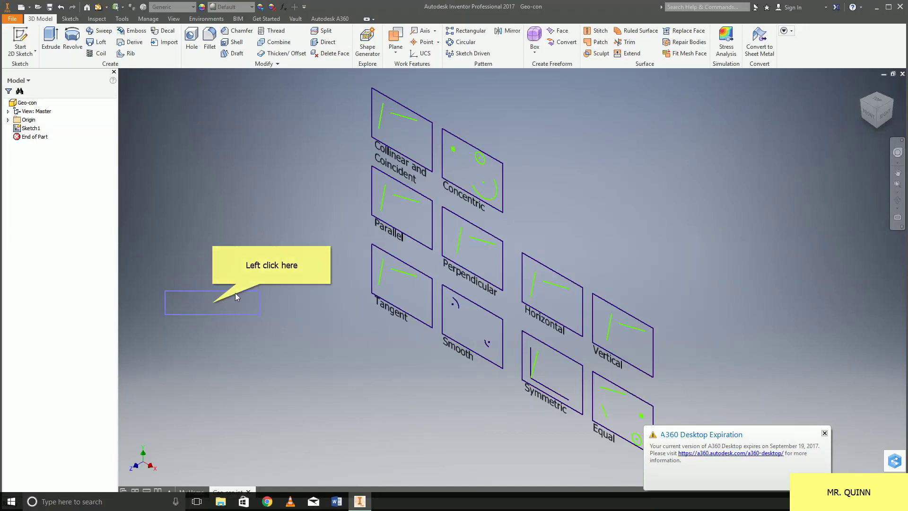
left_click(889, 8)
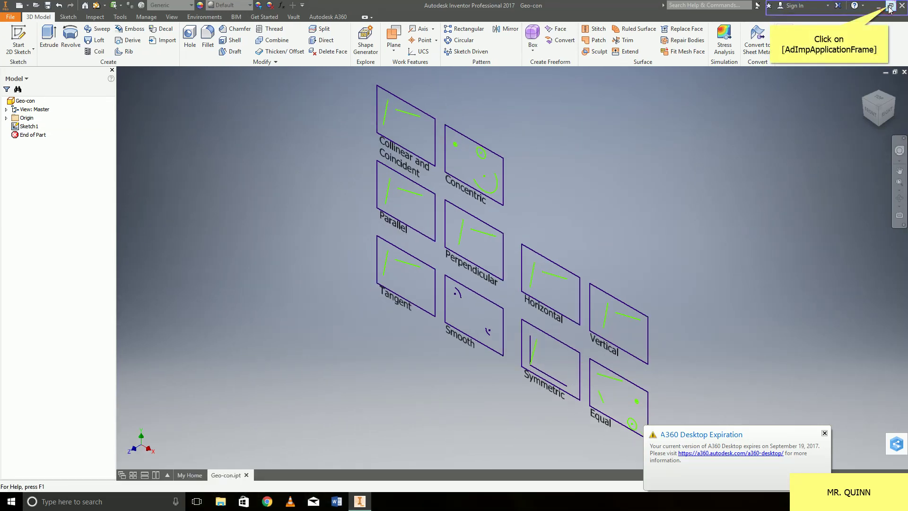
left_click(889, 7)
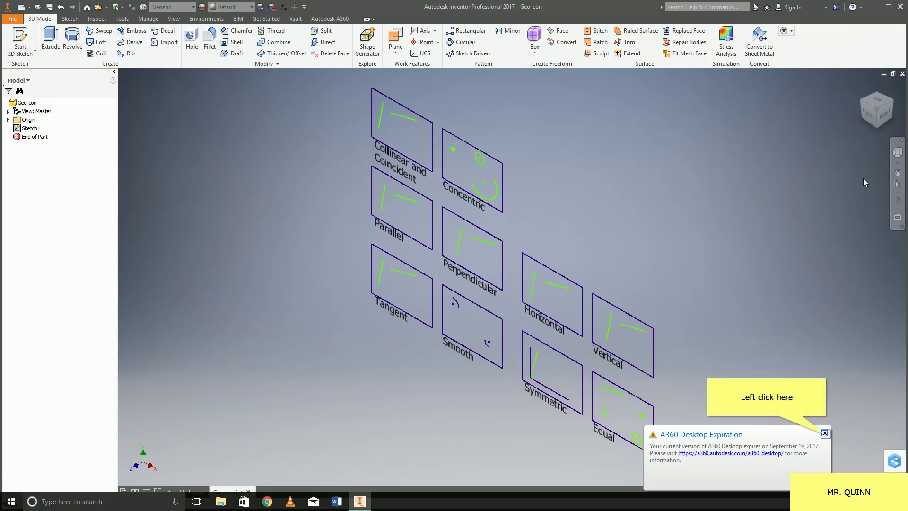
left_click(825, 433)
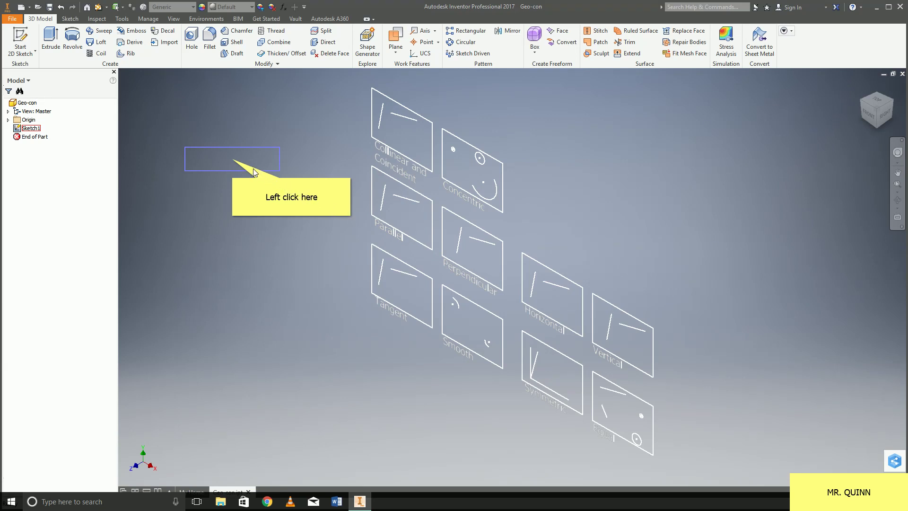
Step: Edit Sketch1 and zoom in on the two unconnected lines of the Collinear and Coincident panel
left_click(231, 158)
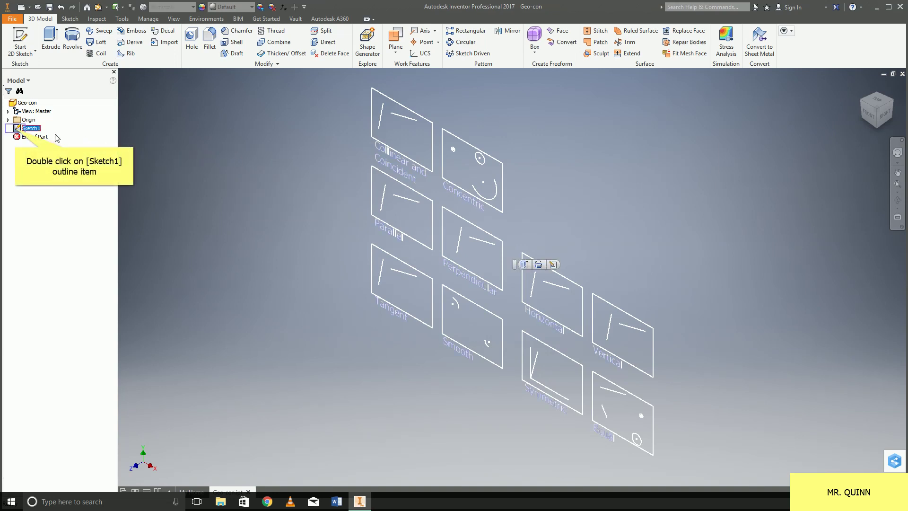
double_click(16, 129)
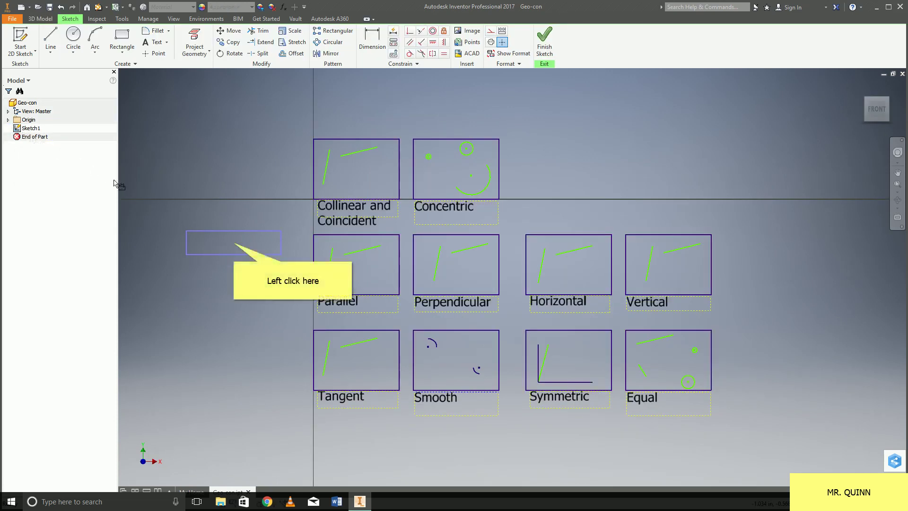
left_click(232, 244)
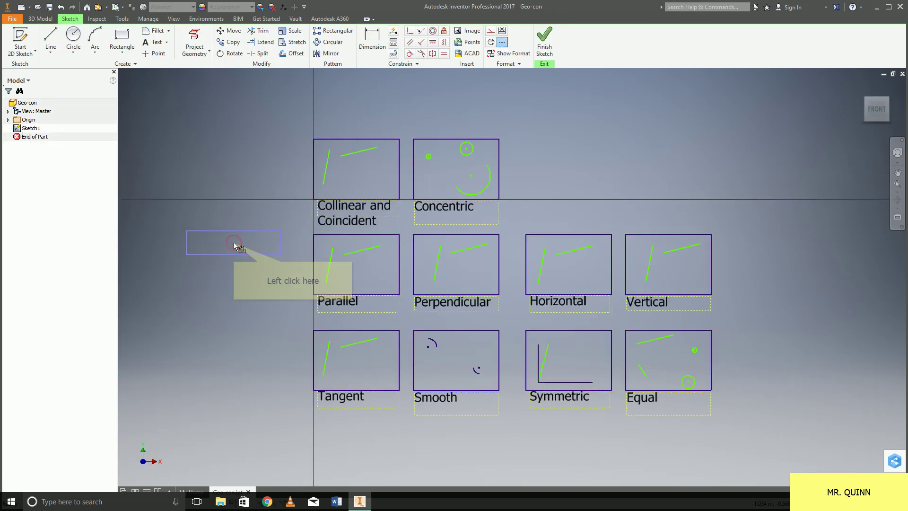
scroll(385, 167, "up", 5)
mouse_move(385, 170)
middle_mouse_down()
mouse_move(422, 203)
mouse_move(496, 230)
middle_mouse_up()
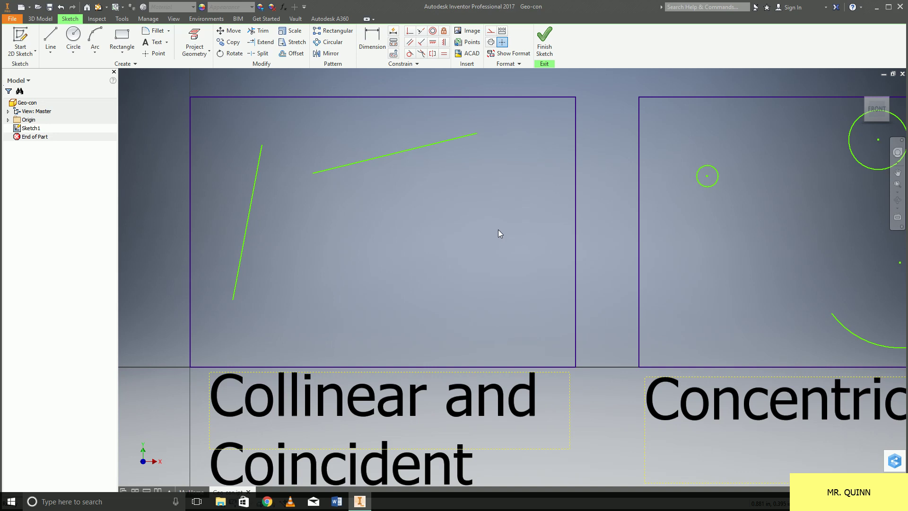
scroll(498, 230, "down", 5)
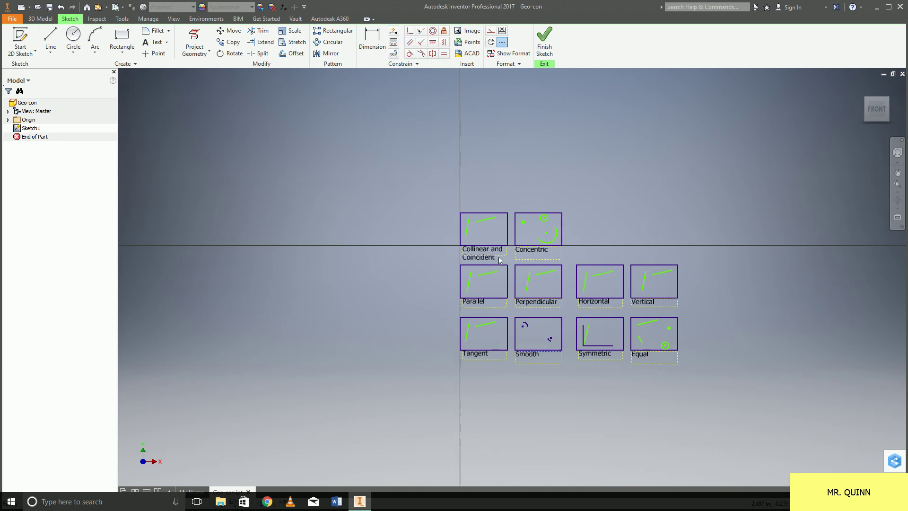
scroll(495, 231, "up", 5)
Step: Make the upper line's left endpoint coincident with the slanted line, then drag it to test
scroll(503, 141, "down", 3)
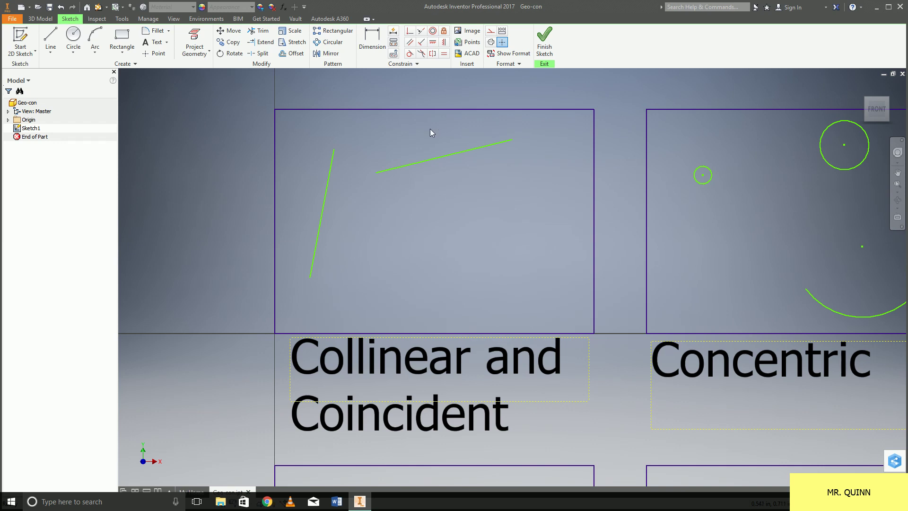
left_click(410, 37)
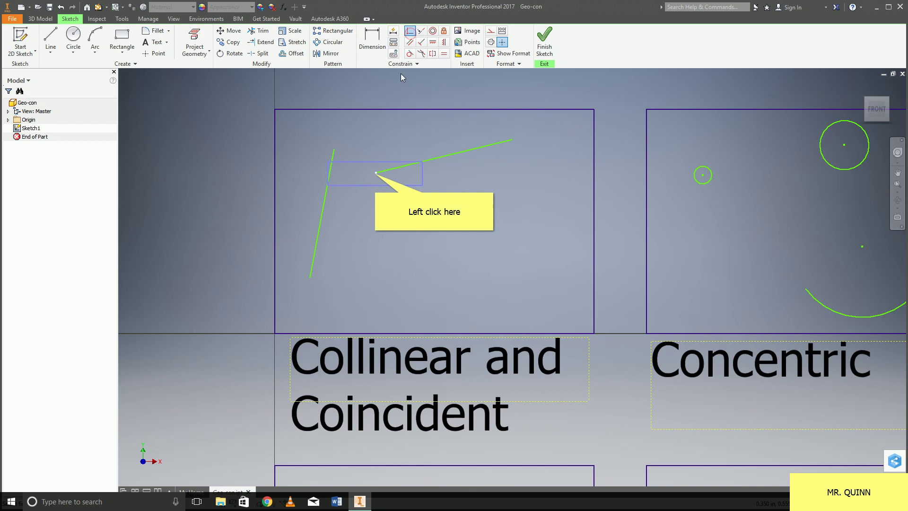
left_click(375, 174)
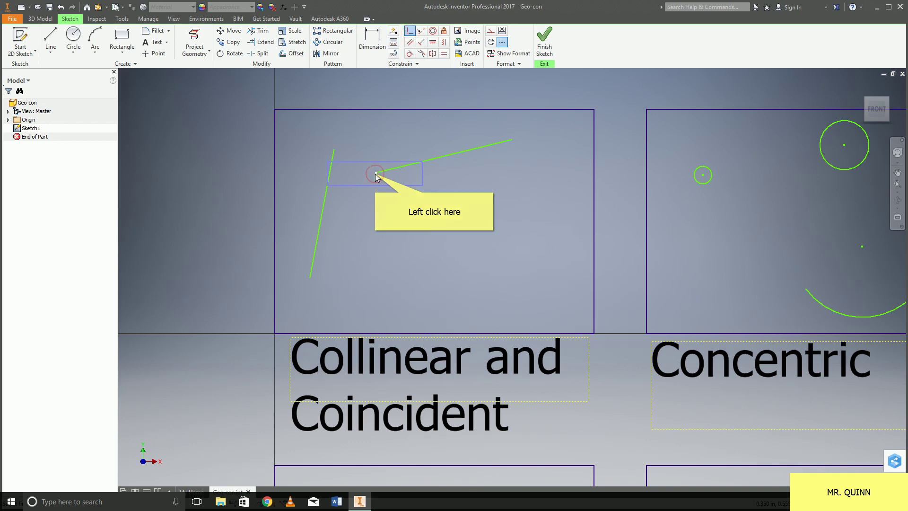
left_click(329, 175)
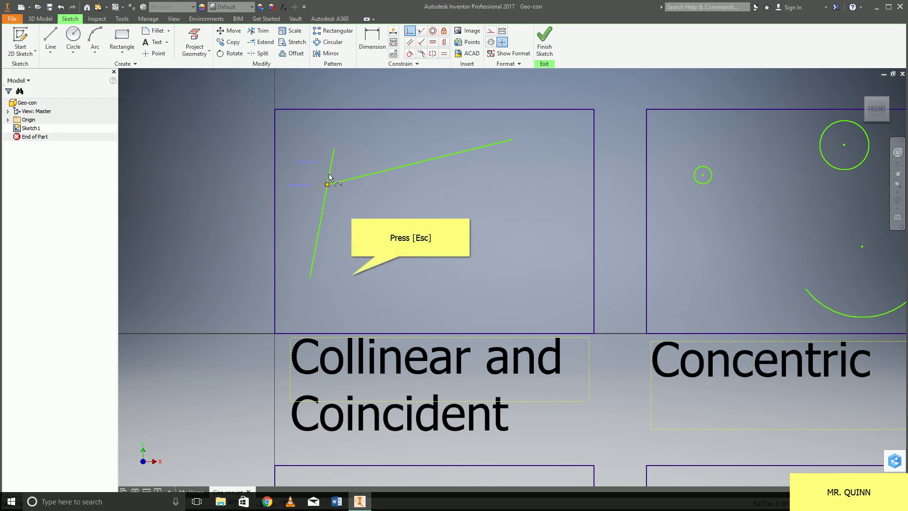
key("Escape")
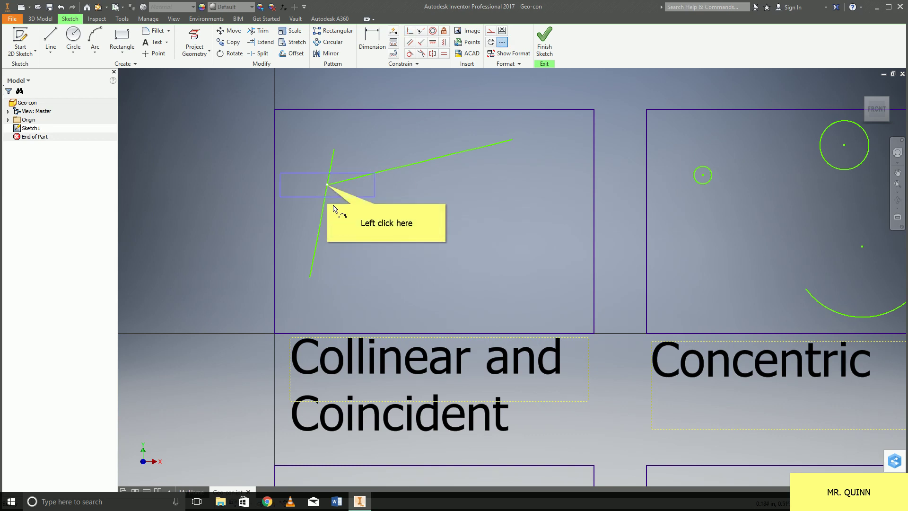
mouse_move(328, 184)
left_mouse_down()
mouse_move(348, 133)
mouse_move(329, 171)
mouse_move(310, 277)
mouse_move(321, 290)
mouse_move(312, 271)
mouse_move(369, 175)
left_mouse_up()
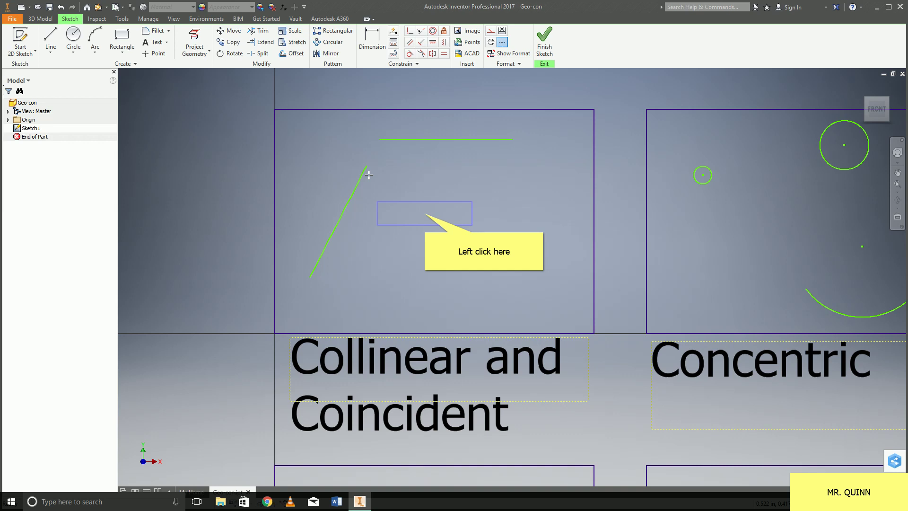
left_click(380, 140)
left_click(426, 214)
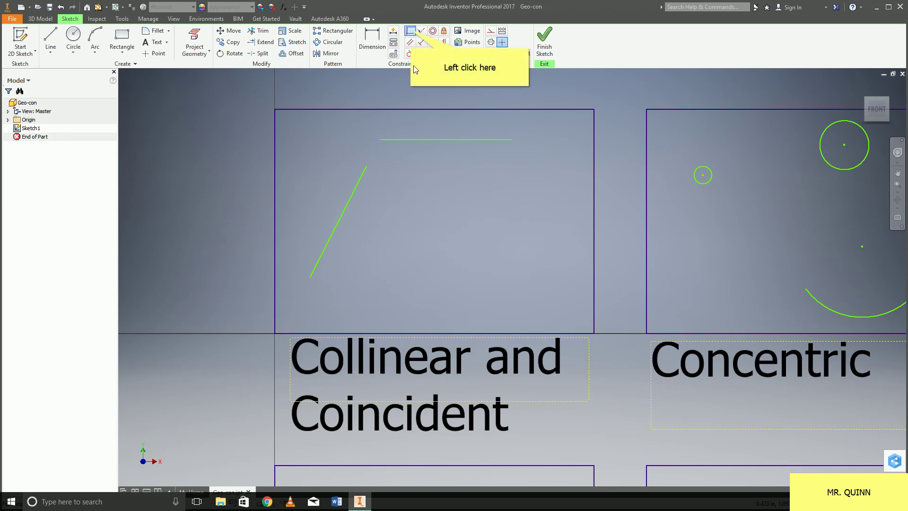
left_click(411, 32)
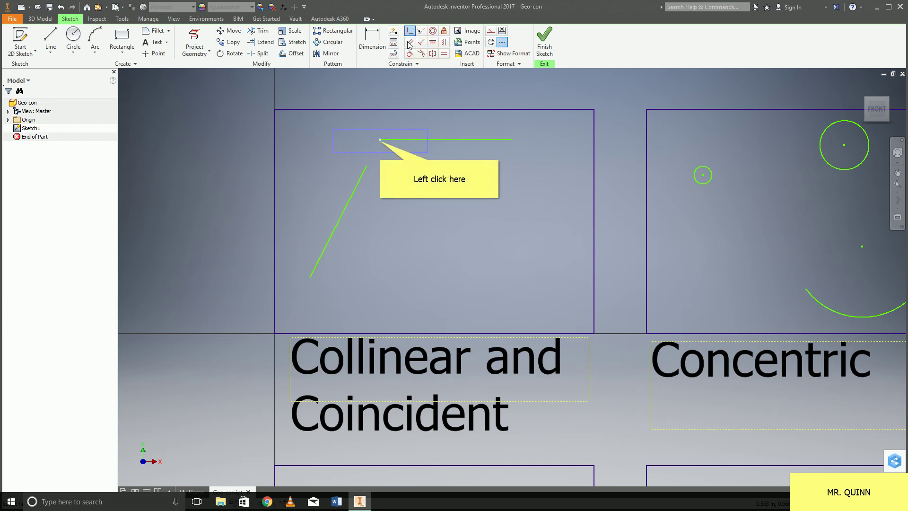
left_click(381, 141)
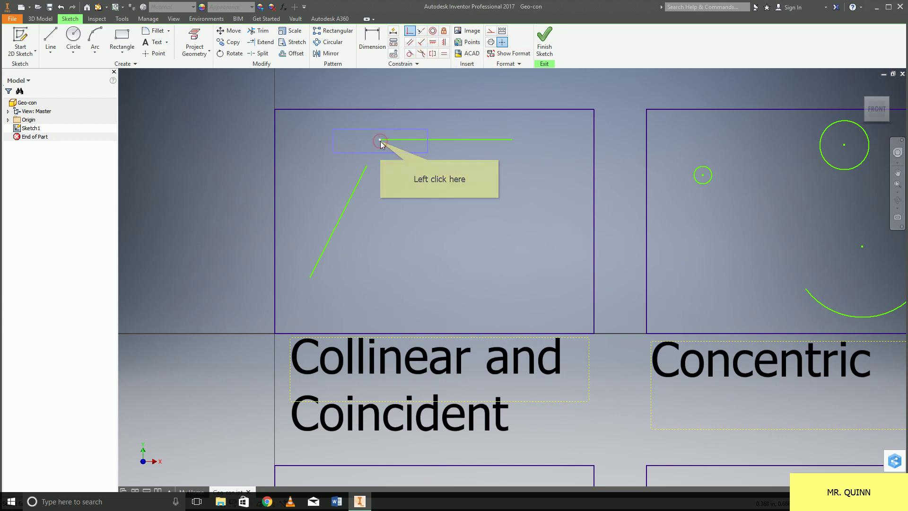
left_click(367, 166)
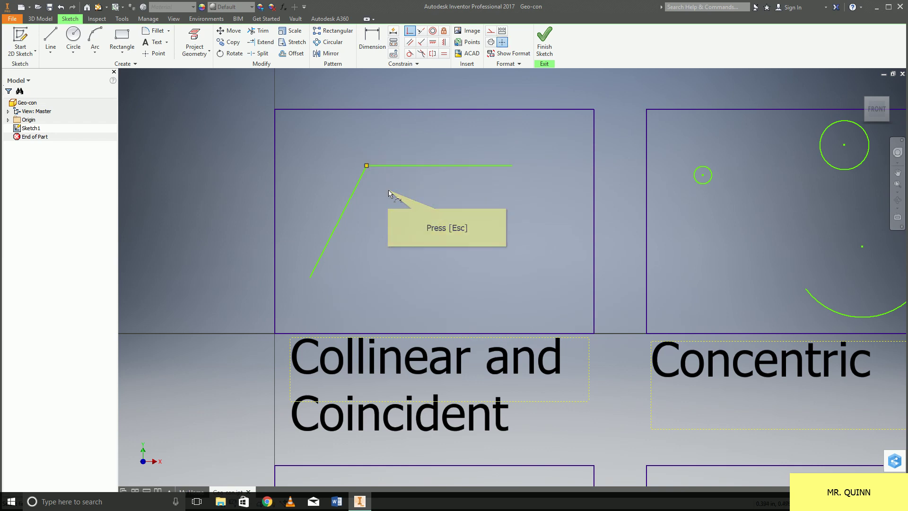
key("Escape")
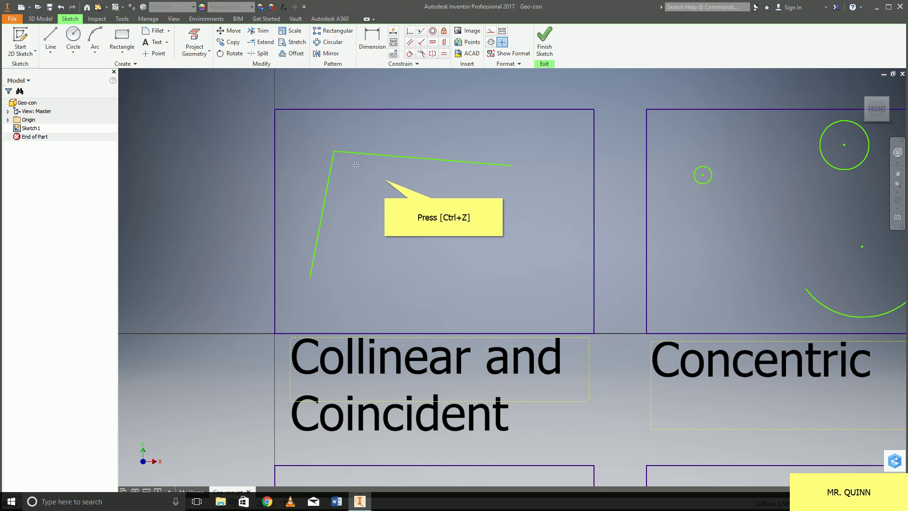
key("ctrl+z")
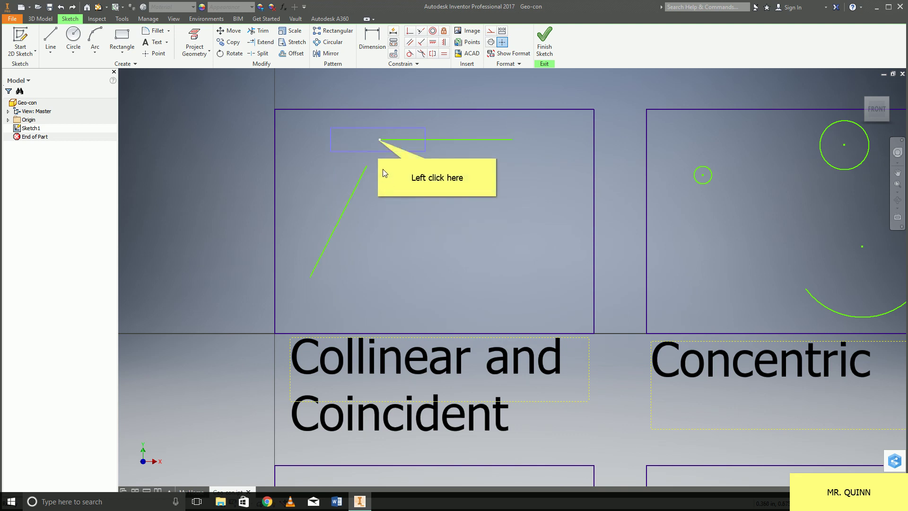
Step: Make the upper line collinear with the diagonal line, then drag them to confirm they move together
left_click(379, 141)
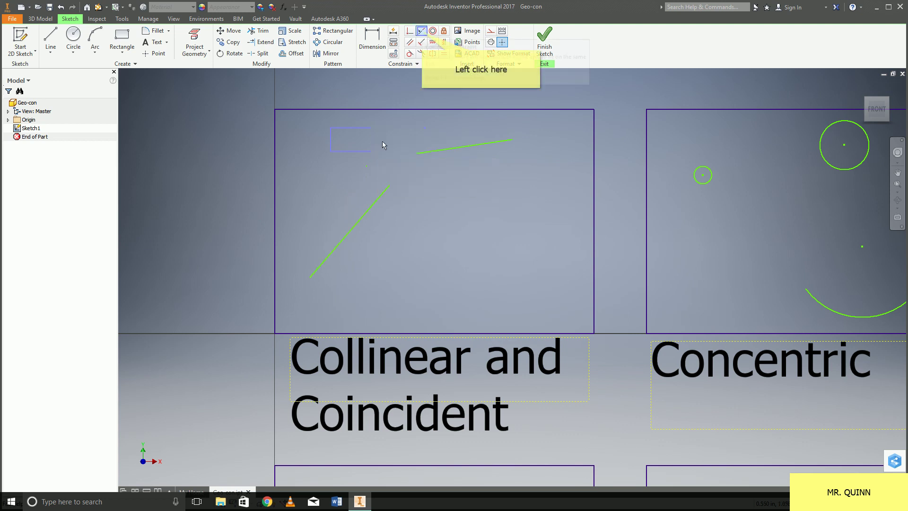
left_click(418, 150)
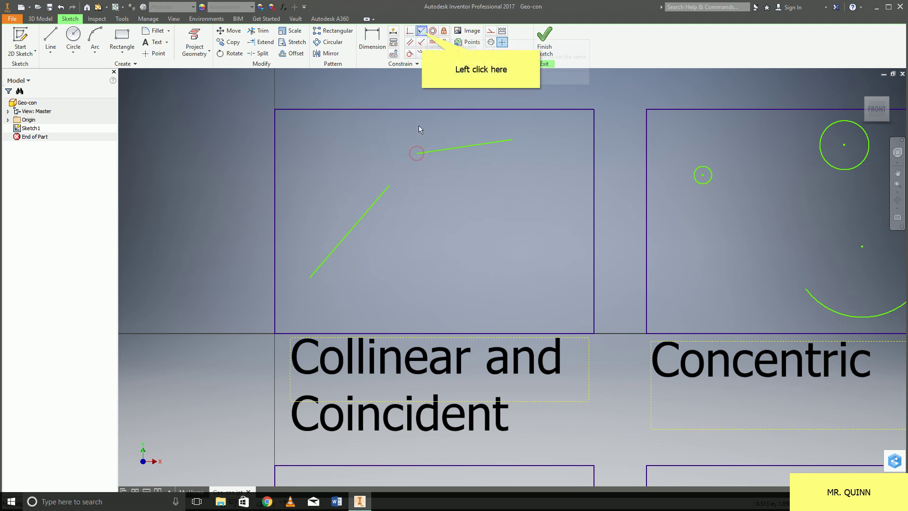
left_click(422, 32)
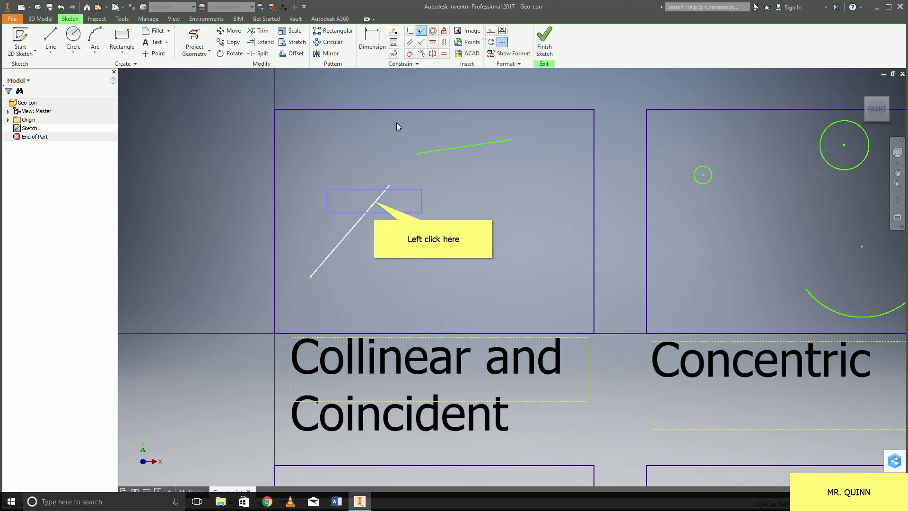
left_click(375, 204)
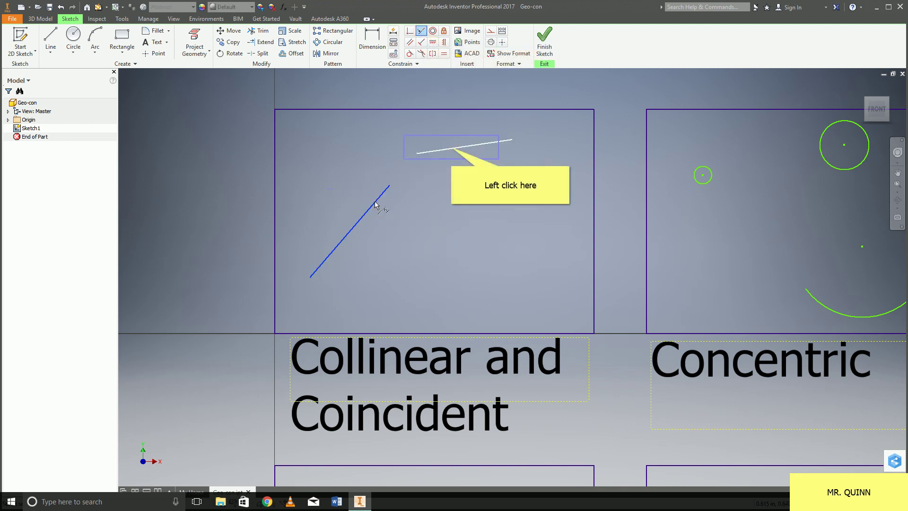
left_click(452, 149)
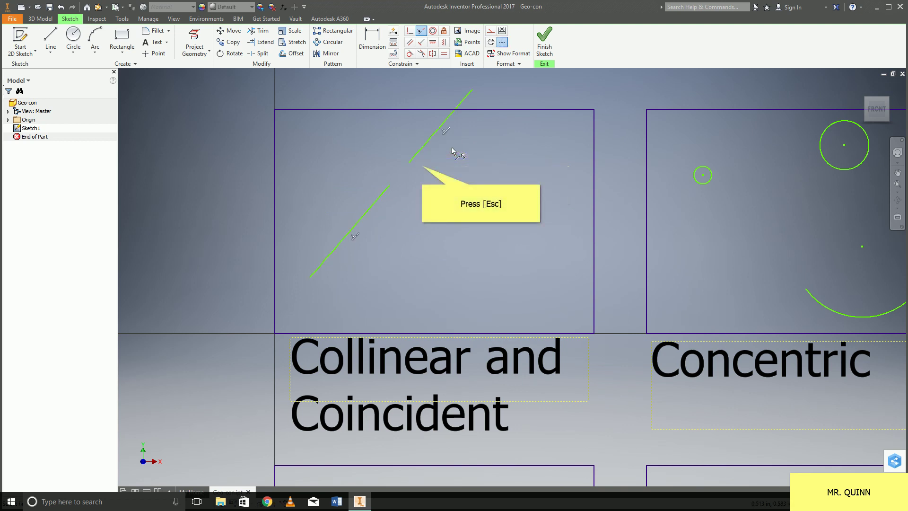
key("Escape")
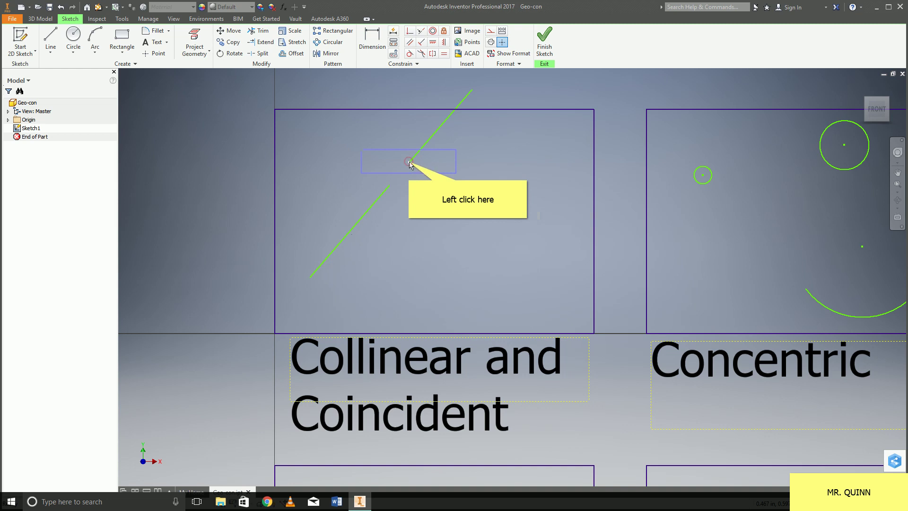
left_click_drag(409, 162, 395, 178)
left_click_drag(428, 141, 467, 174)
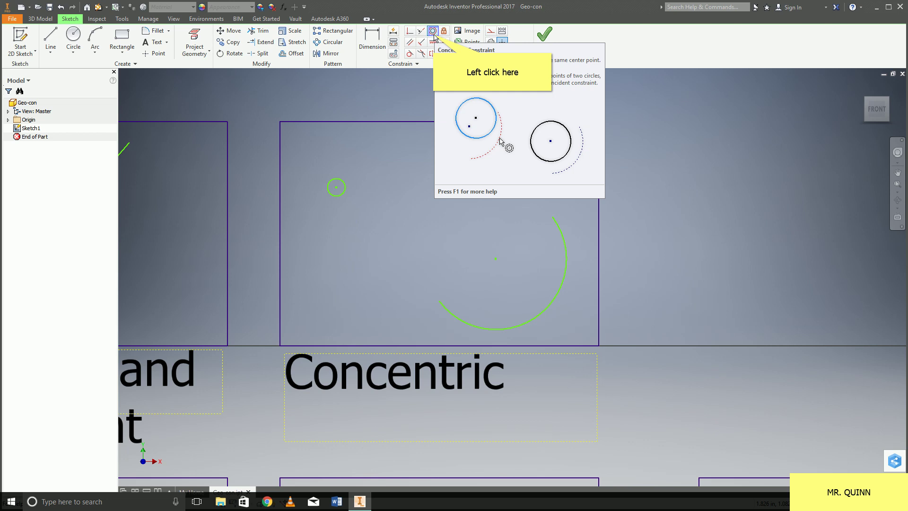
Step: Make the small circle and the large arc concentric, then drag the shared centre to test
left_click(433, 31)
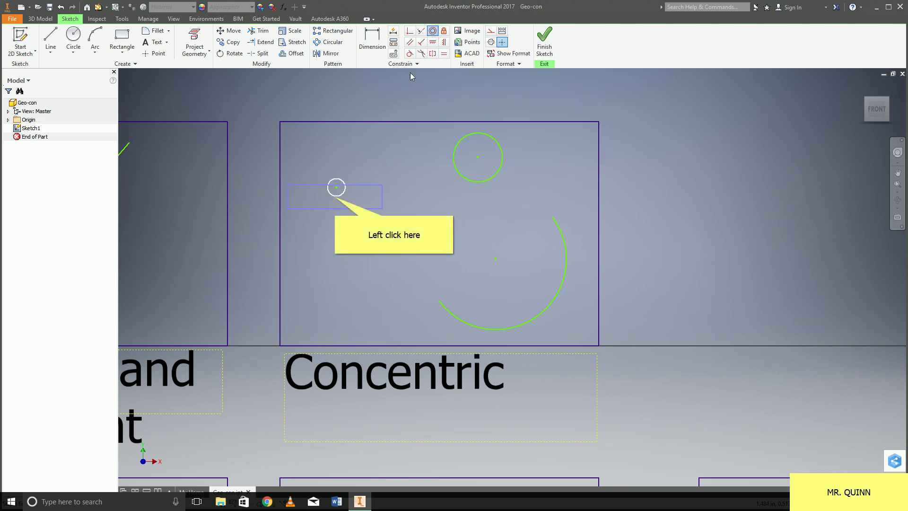
left_click(339, 192)
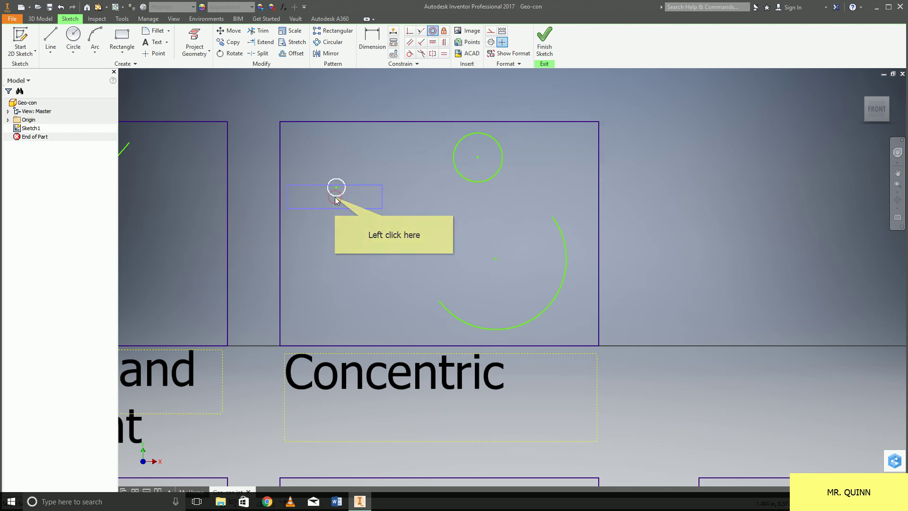
left_click(470, 181)
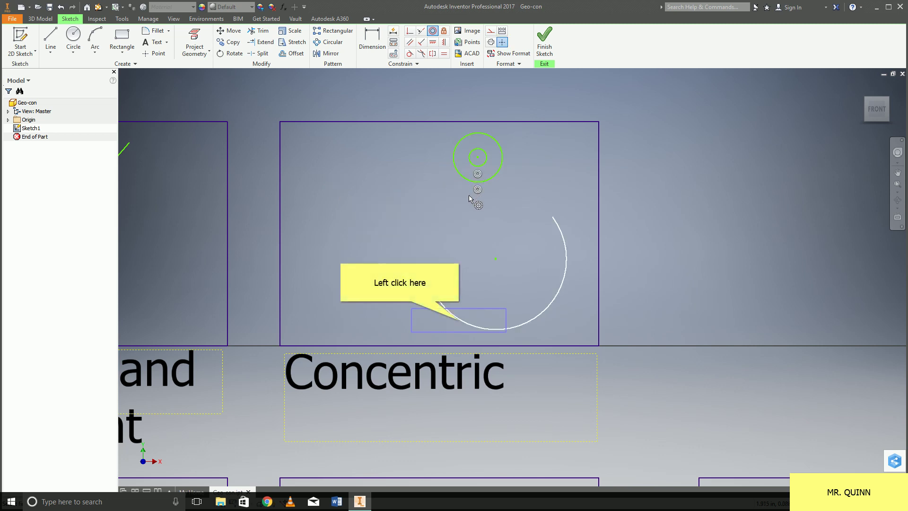
left_click(461, 324)
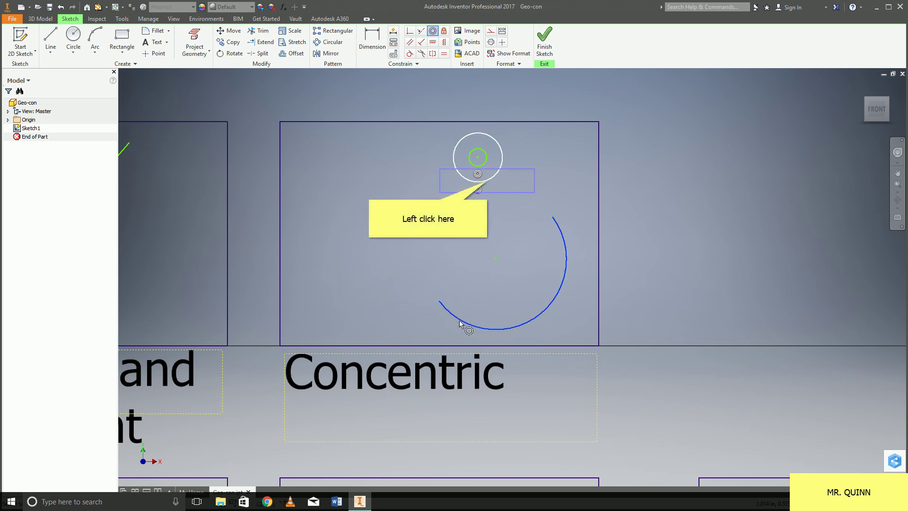
left_click(488, 182)
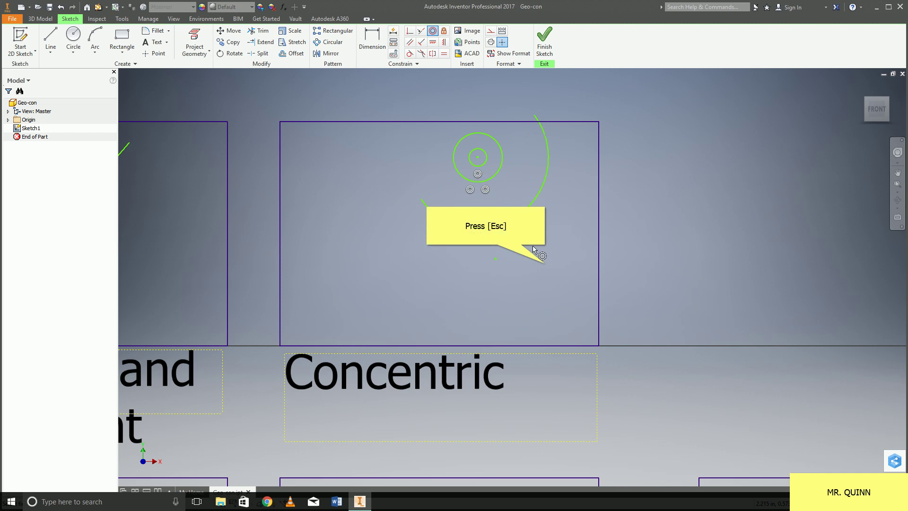
key("Escape")
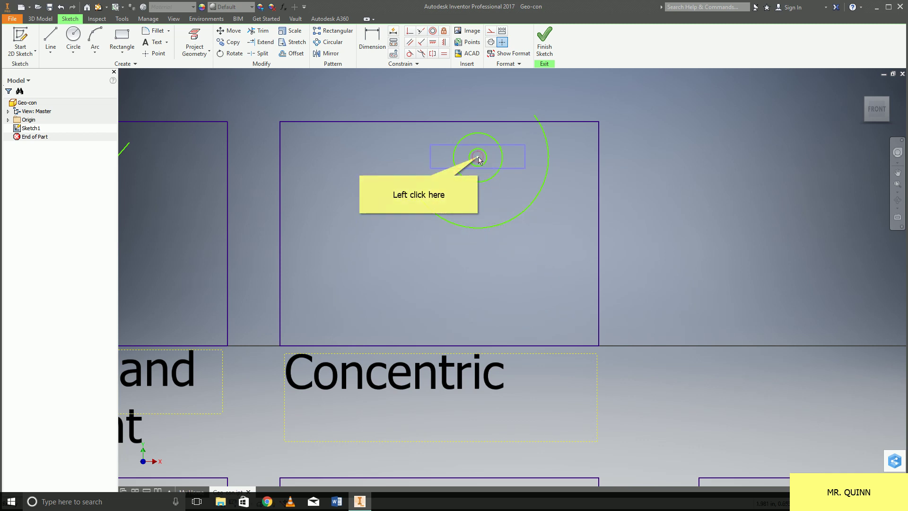
left_click_drag(478, 157, 367, 193)
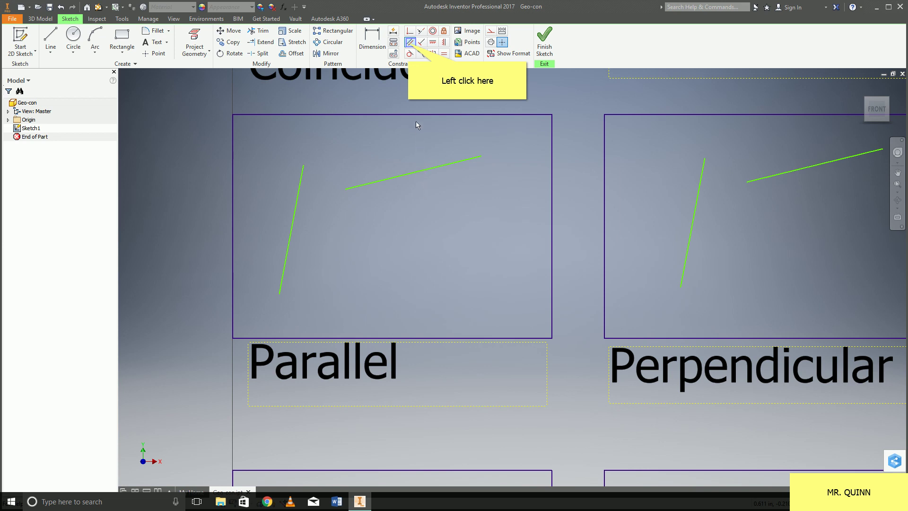
Step: Constrain the left line parallel to the upper line in the Parallel panel
left_click(410, 45)
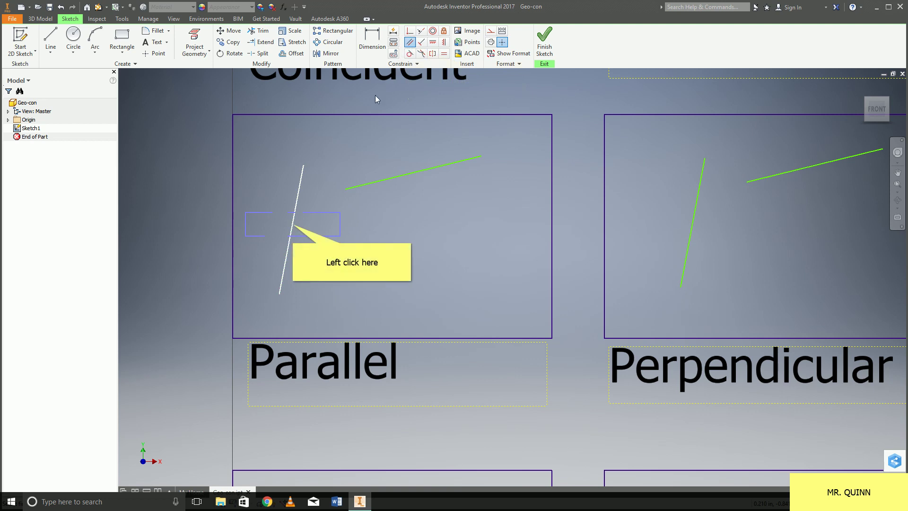
left_click(293, 226)
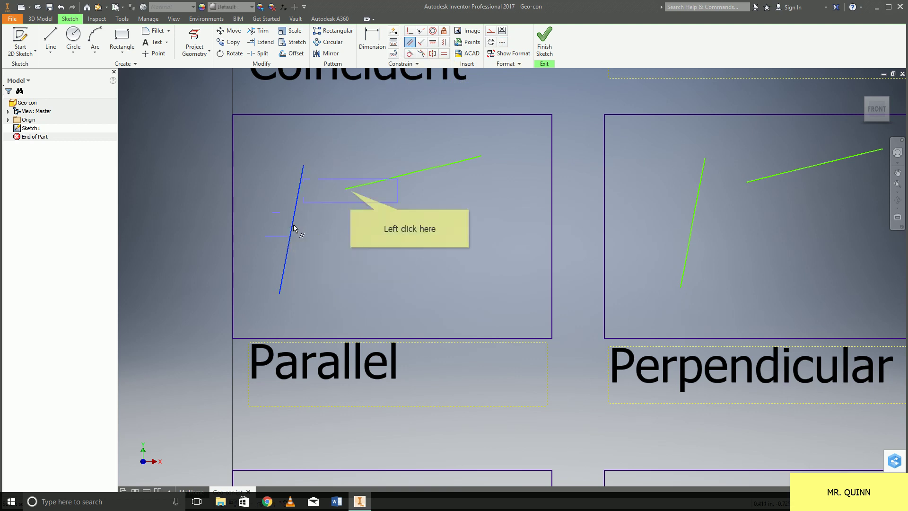
left_click(362, 185)
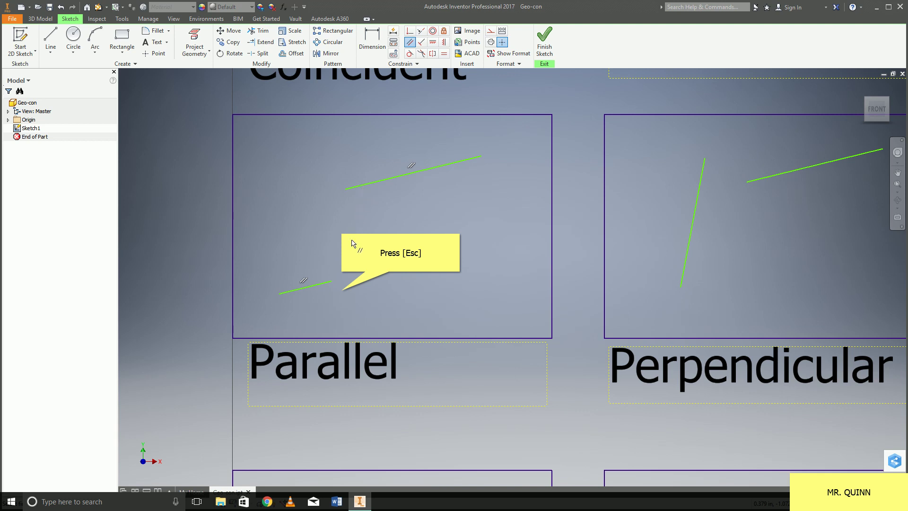
key("Escape")
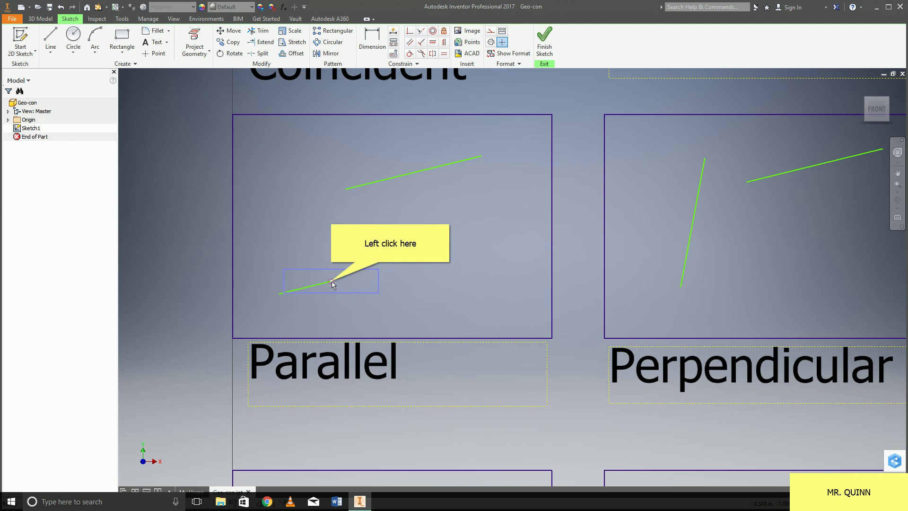
Step: Drag and reshape both lines' endpoints to confirm they stay parallel
left_click(332, 282)
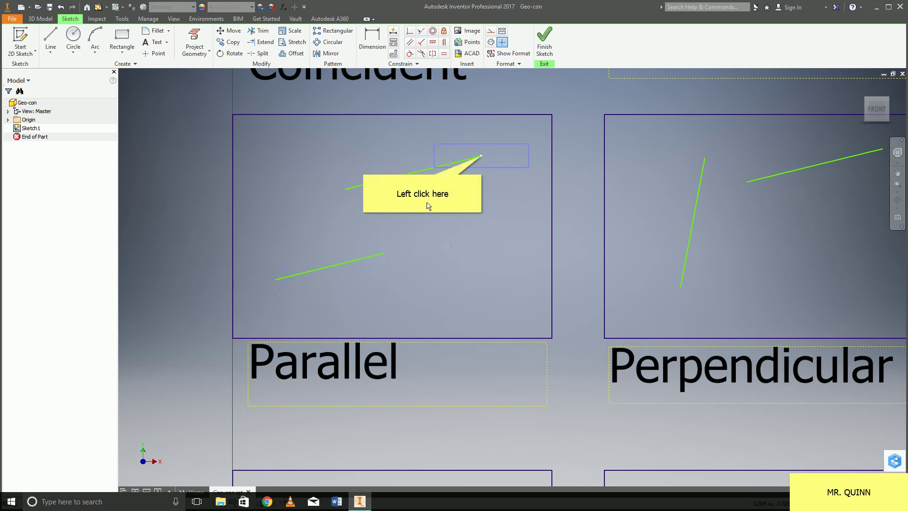
left_click(481, 155)
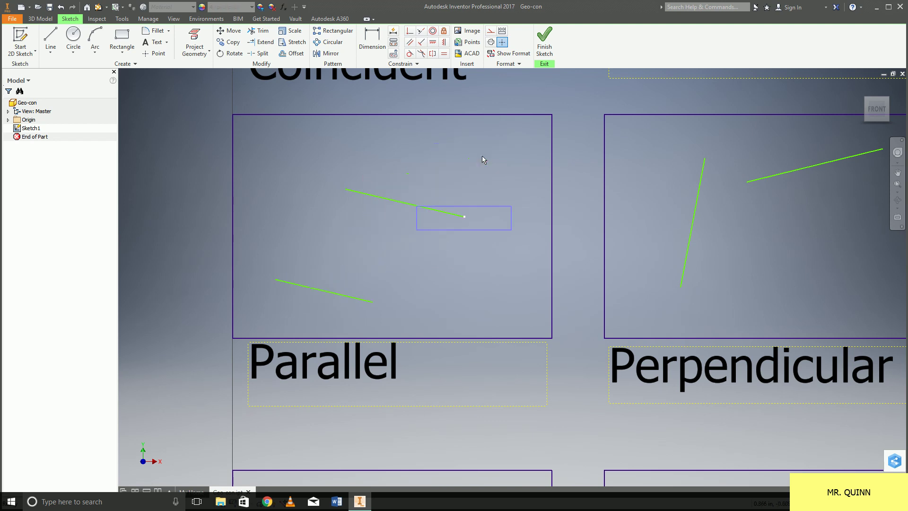
left_click(466, 218)
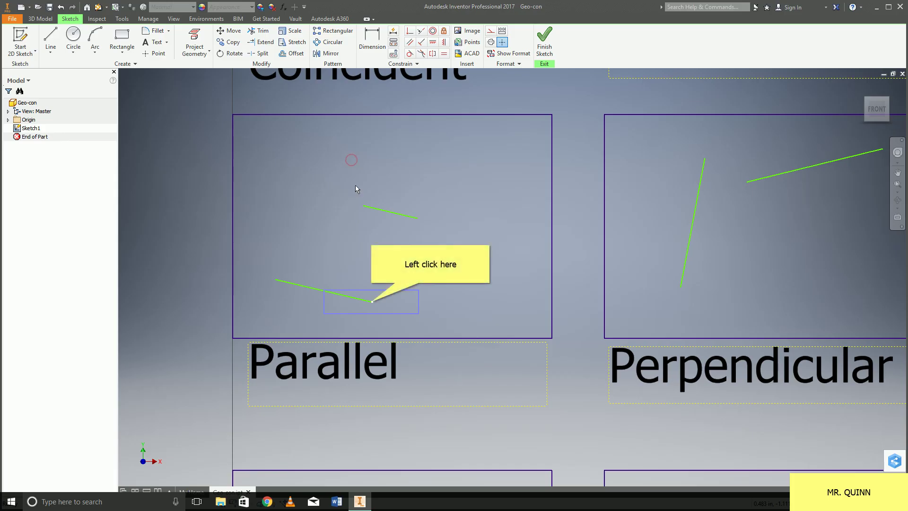
left_click(372, 302)
left_click_drag(249, 137, 506, 202)
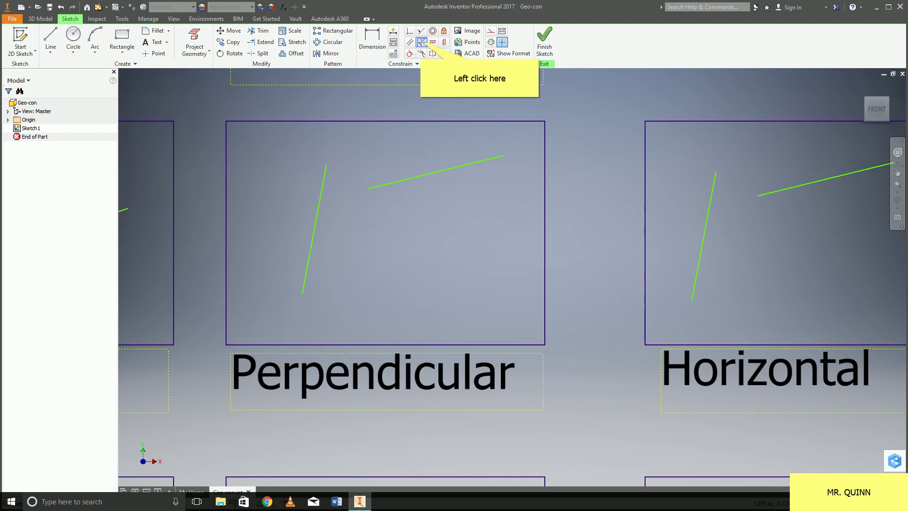
Step: Constrain the shallow line perpendicular to the steep line, then move its endpoint to test
left_click(421, 42)
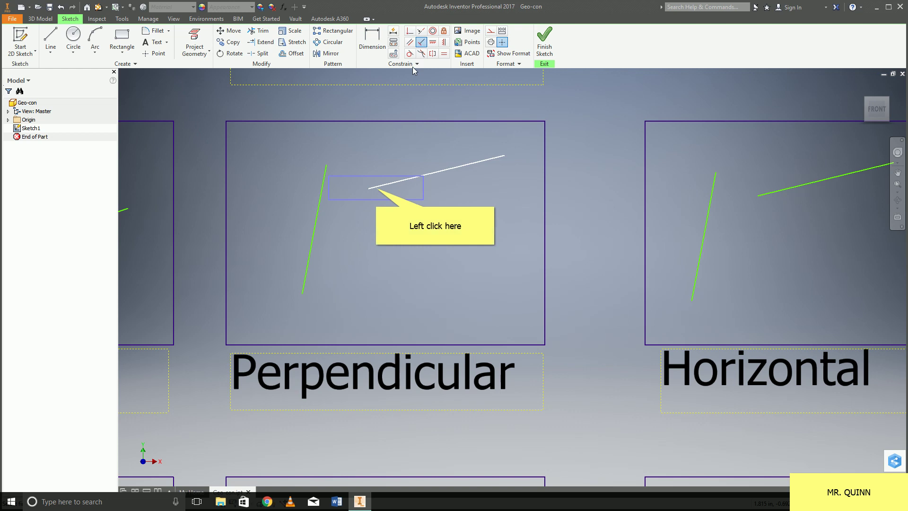
left_click(377, 190)
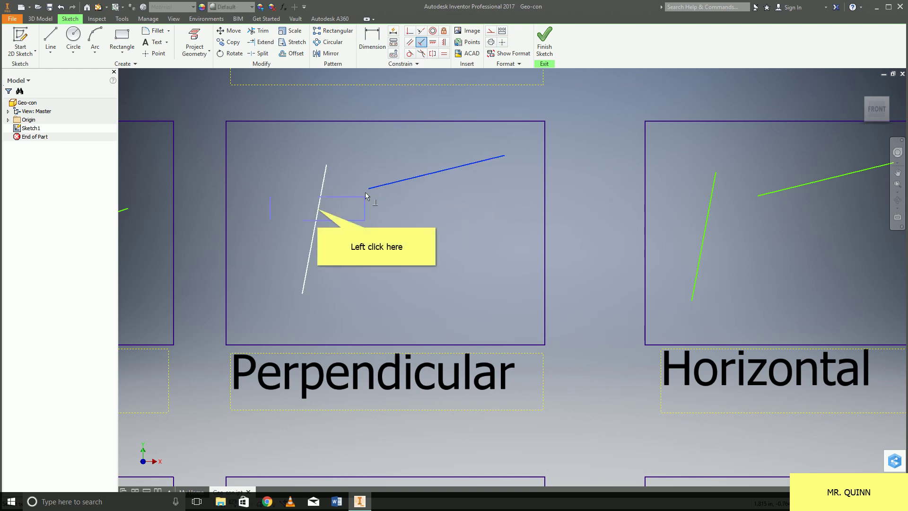
left_click(319, 212)
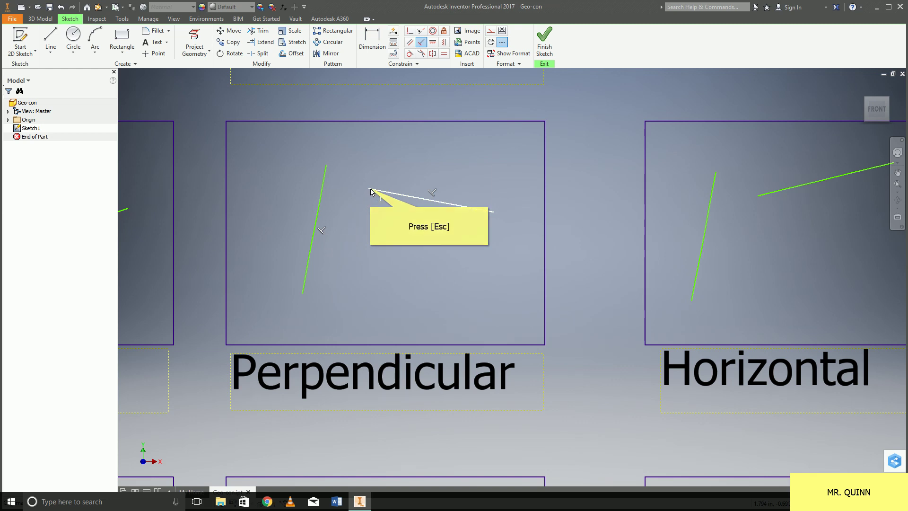
key("Escape")
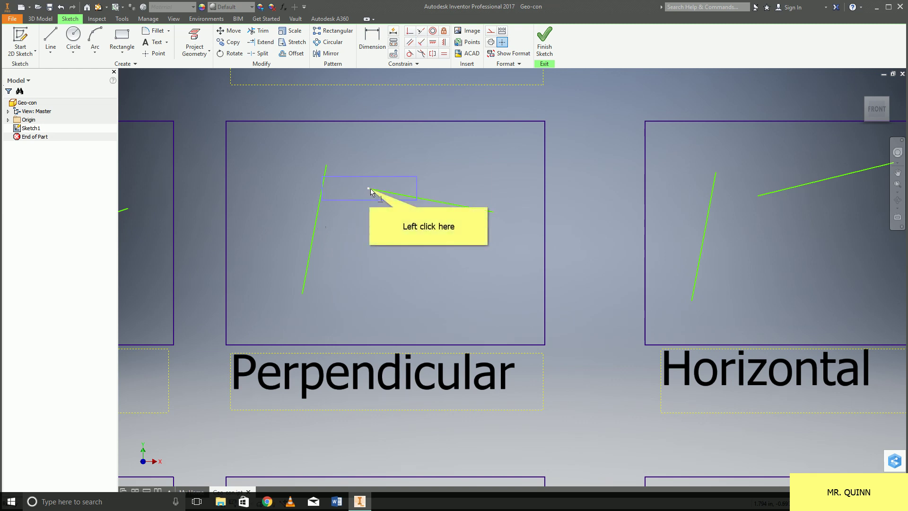
left_click(370, 188)
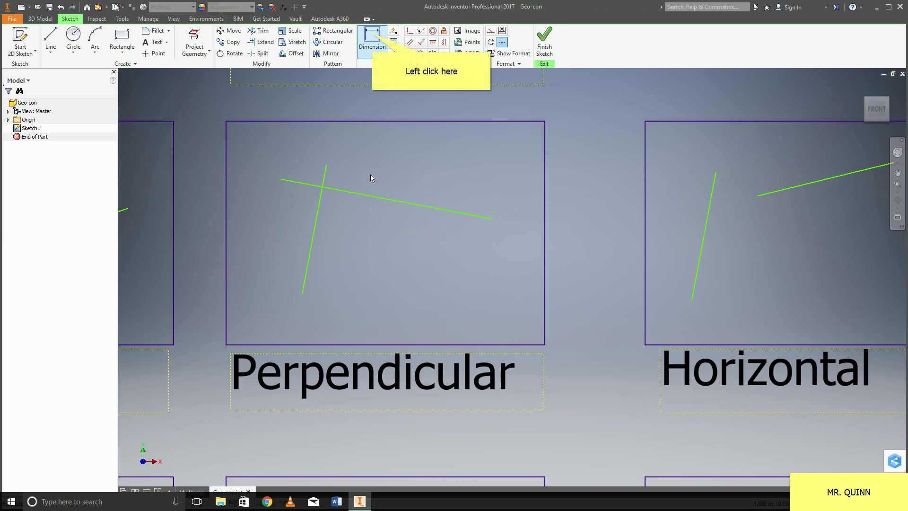
Step: Add a driven 90.00 angle dimension between the two perpendicular lines, accepting the over-constraint
left_click(373, 37)
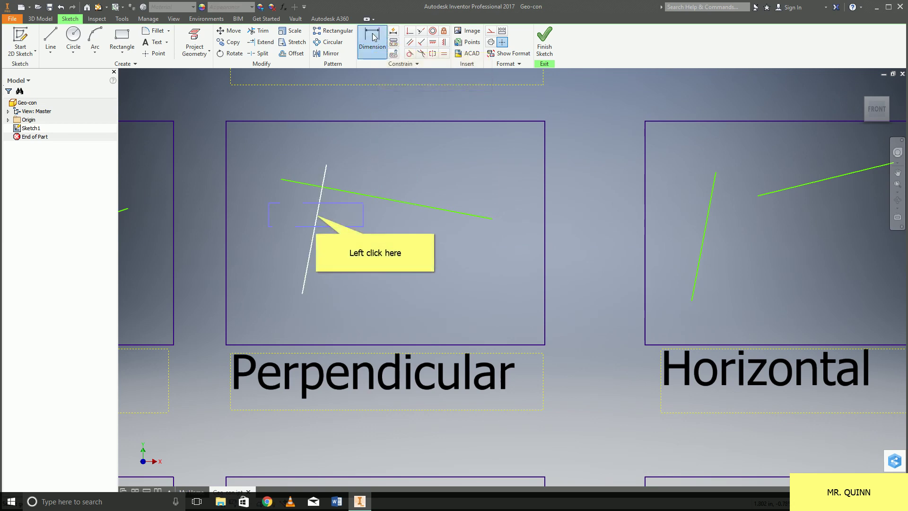
left_click(316, 216)
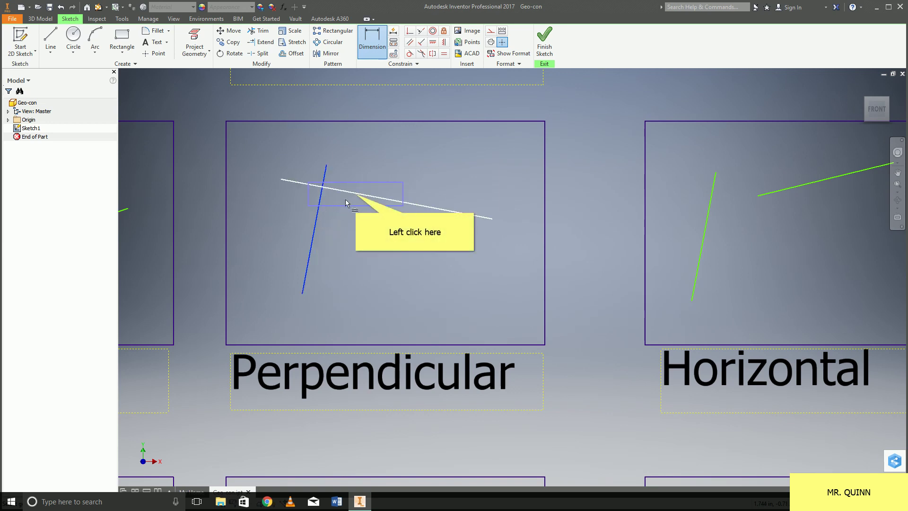
left_click(356, 197)
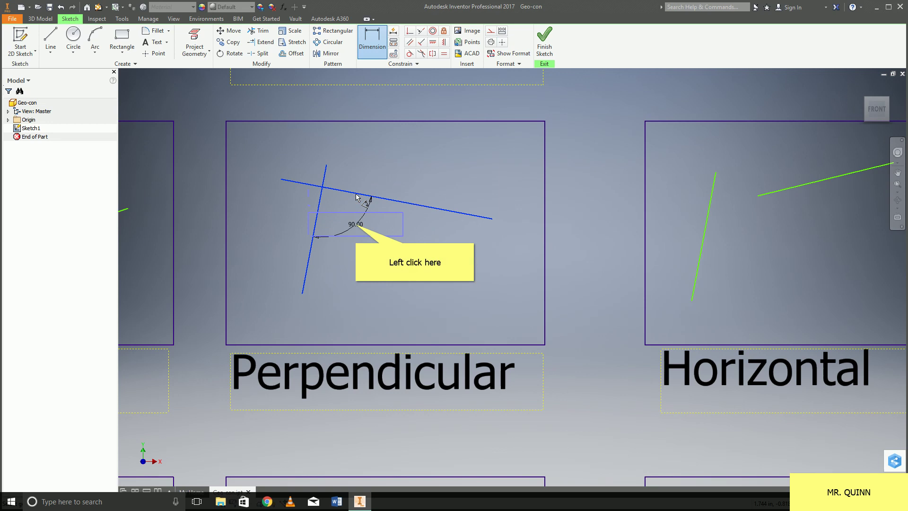
left_click(356, 224)
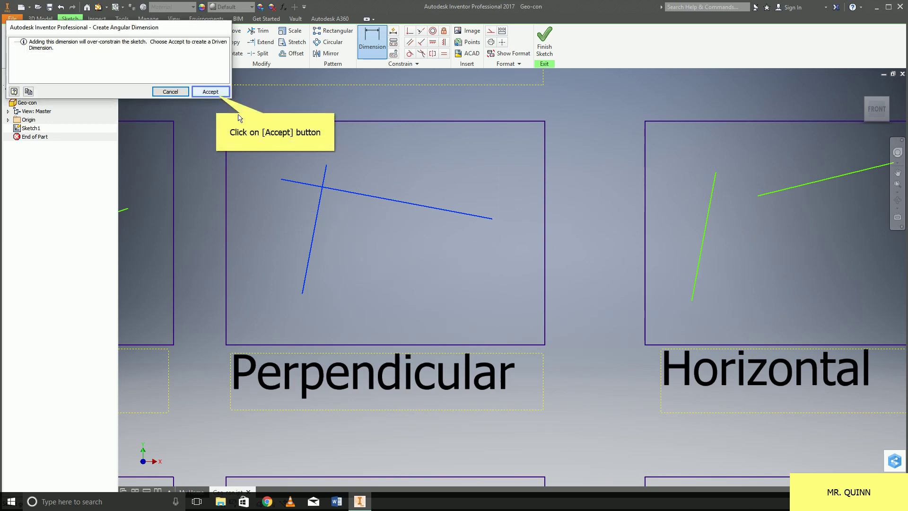
left_click(211, 91)
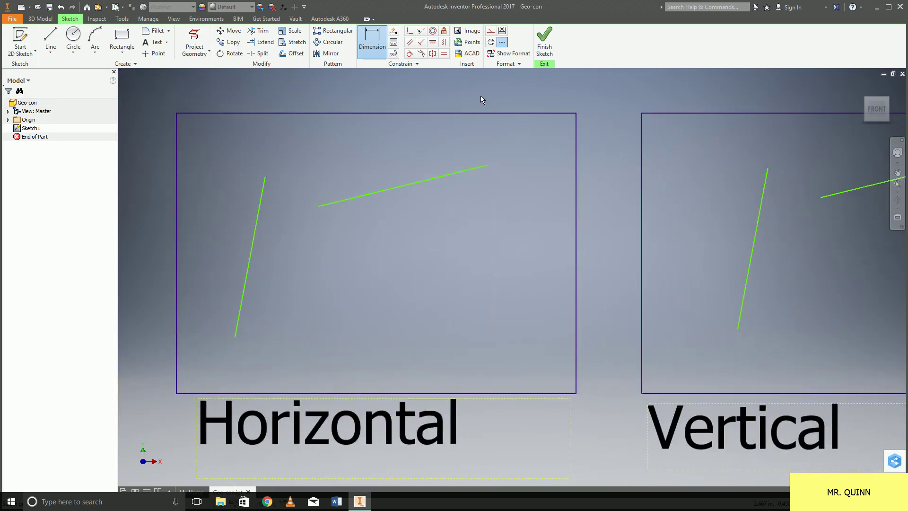
Step: Make the Horizontal panel's upper line horizontal and pick the left line's top endpoint to align
left_click(433, 43)
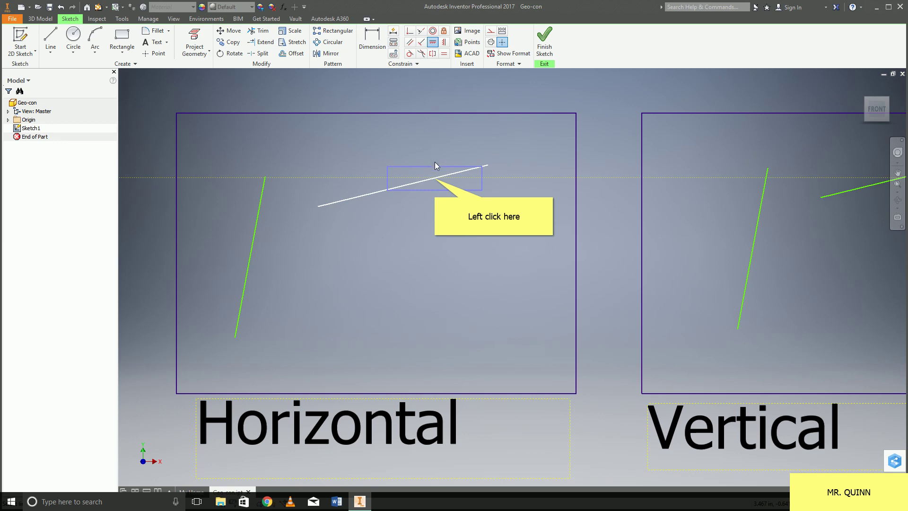
left_click(435, 179)
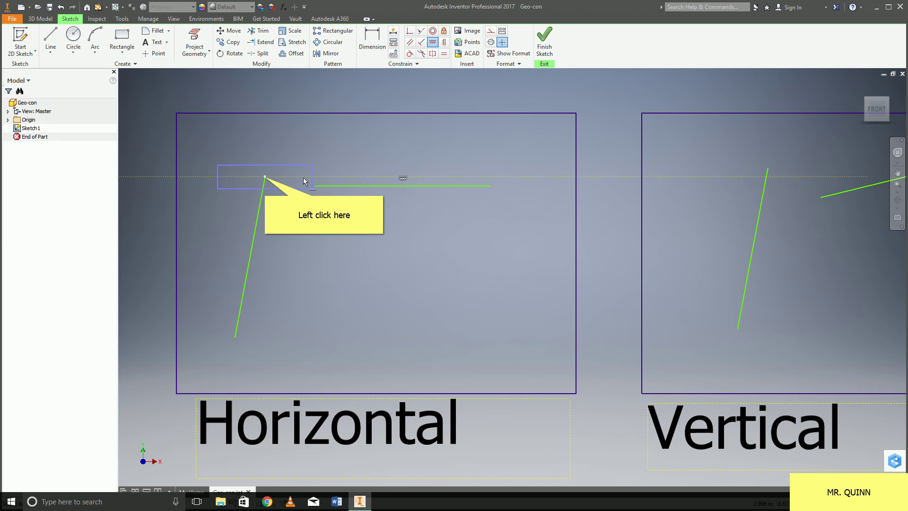
left_click(265, 177)
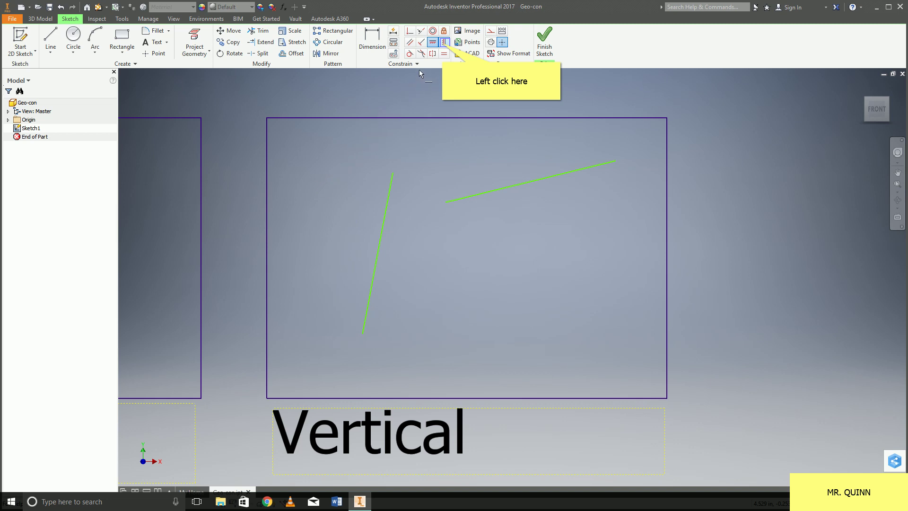
Step: Make the slanted left line vertical, align the shallow line's left endpoint with it, then test
left_click(444, 43)
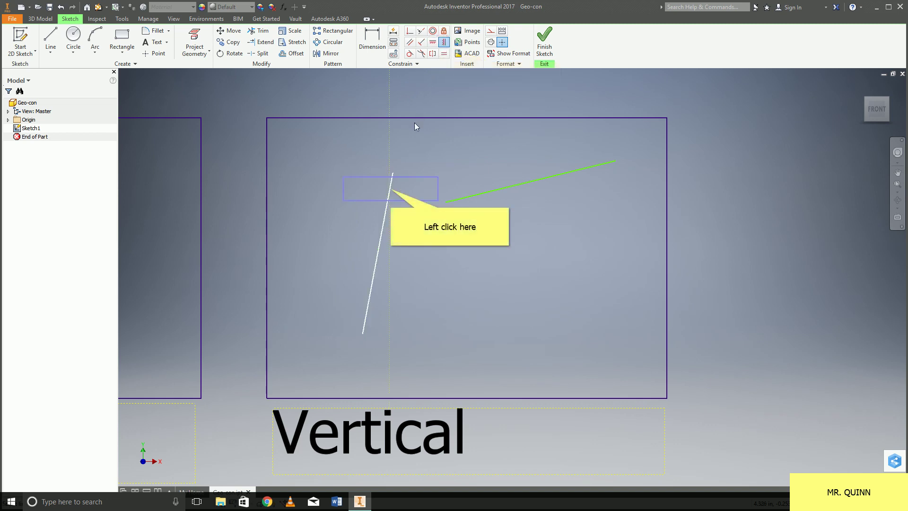
left_click(393, 187)
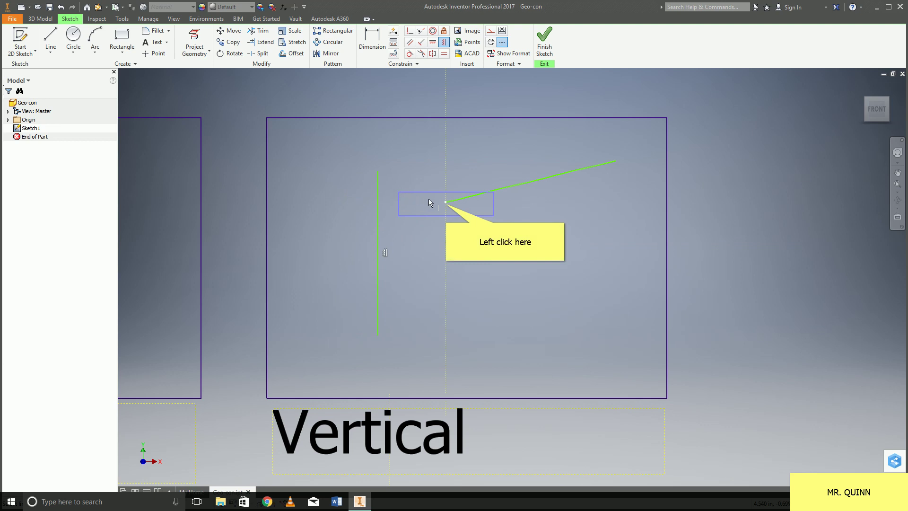
left_click(446, 203)
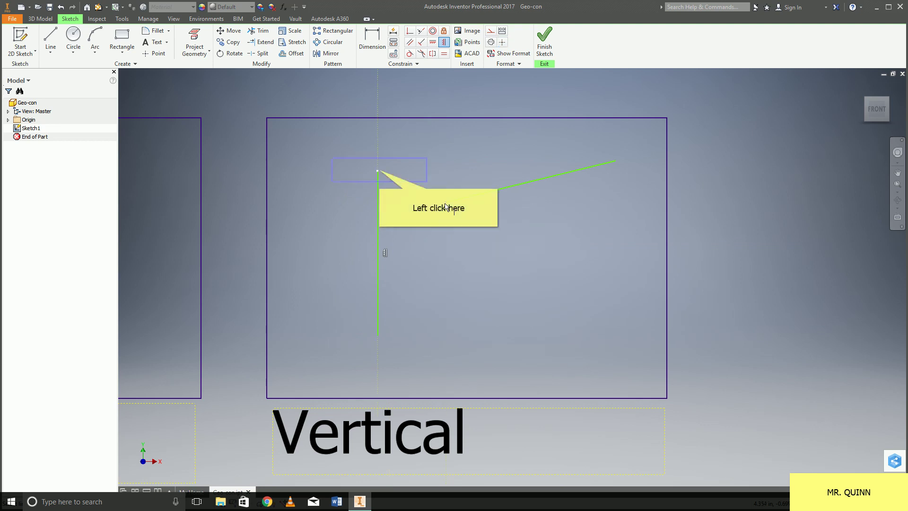
left_click(379, 171)
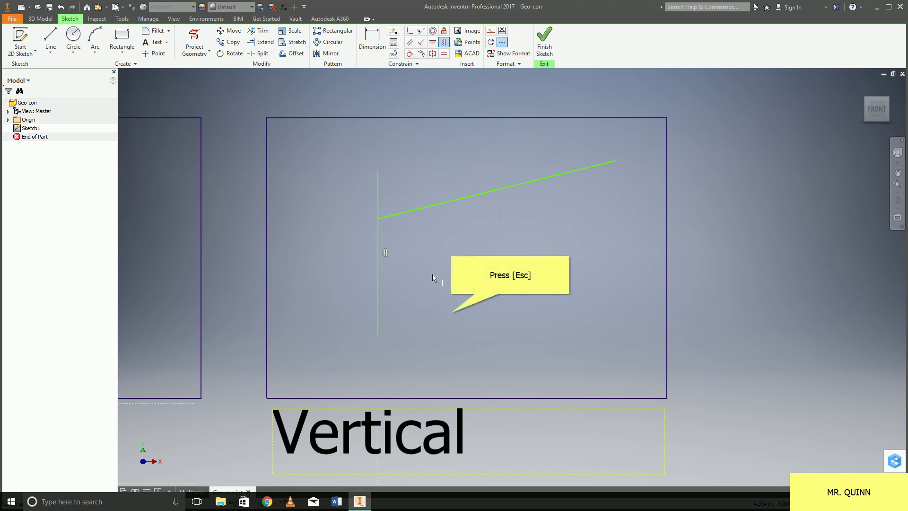
key("Escape")
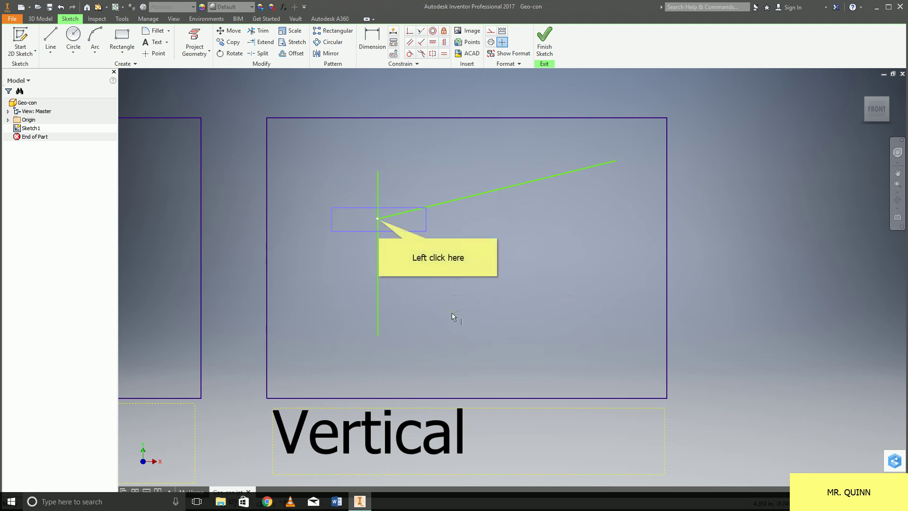
left_click(380, 220)
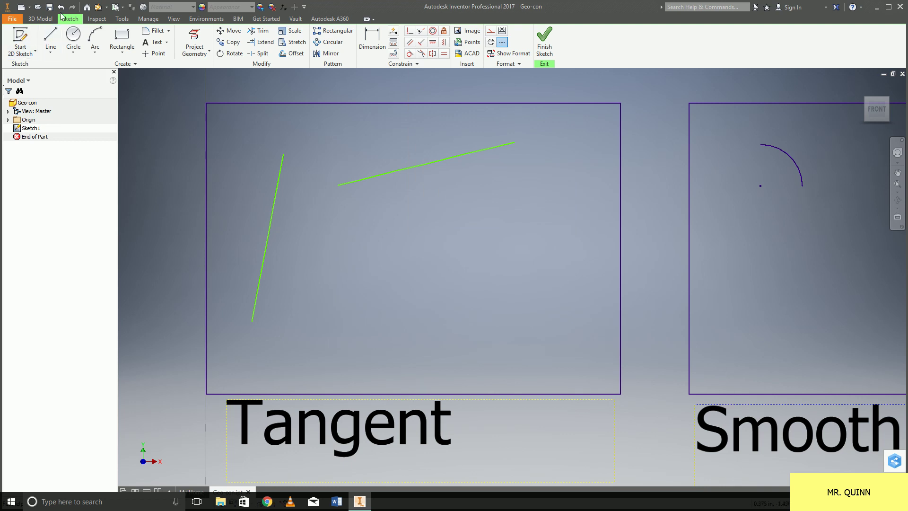
Step: Draw a centre-point circle below the two green lines in the Tangent panel
left_click(74, 37)
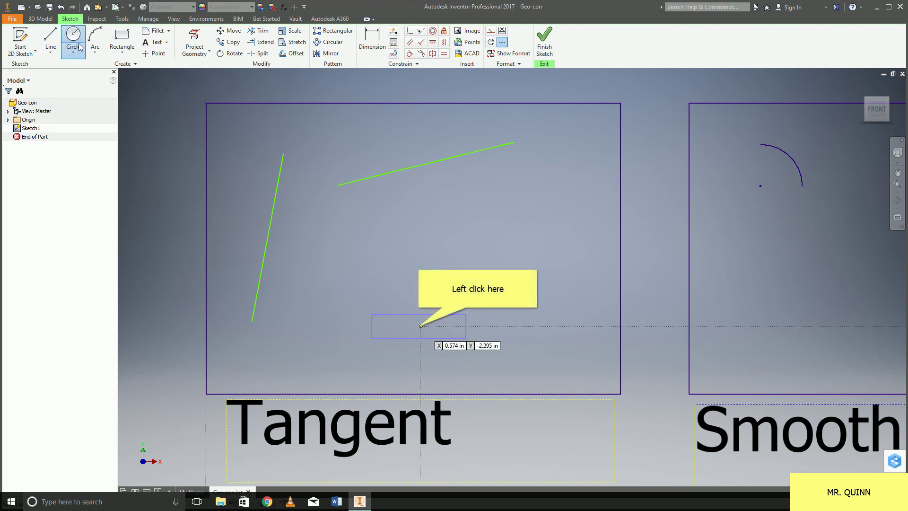
left_click(421, 327)
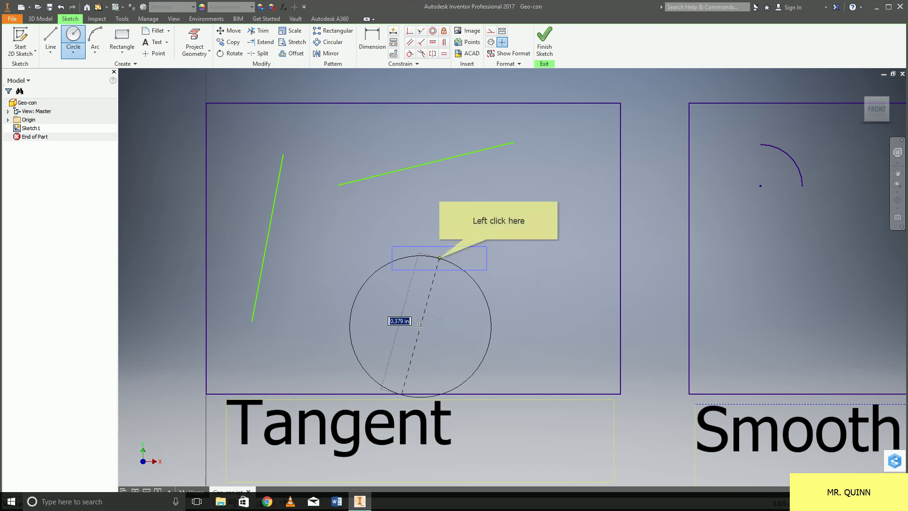
left_click(439, 258)
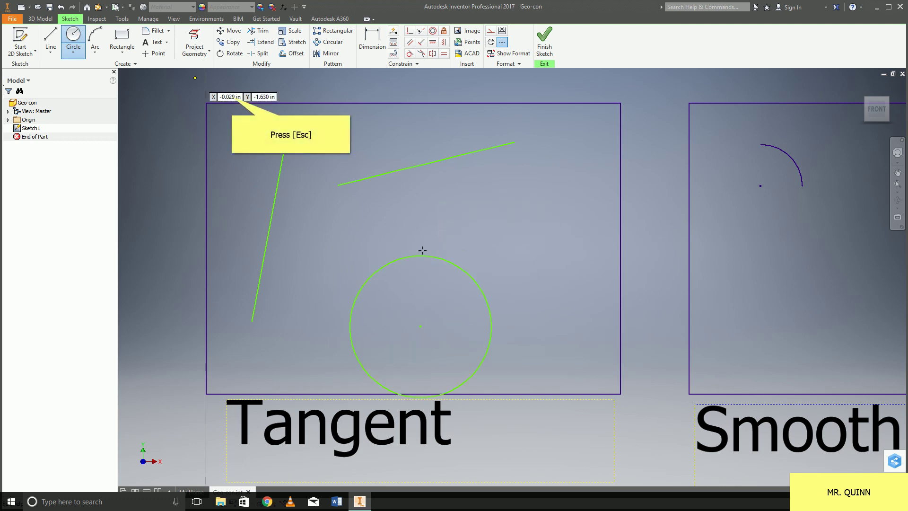
key("Escape")
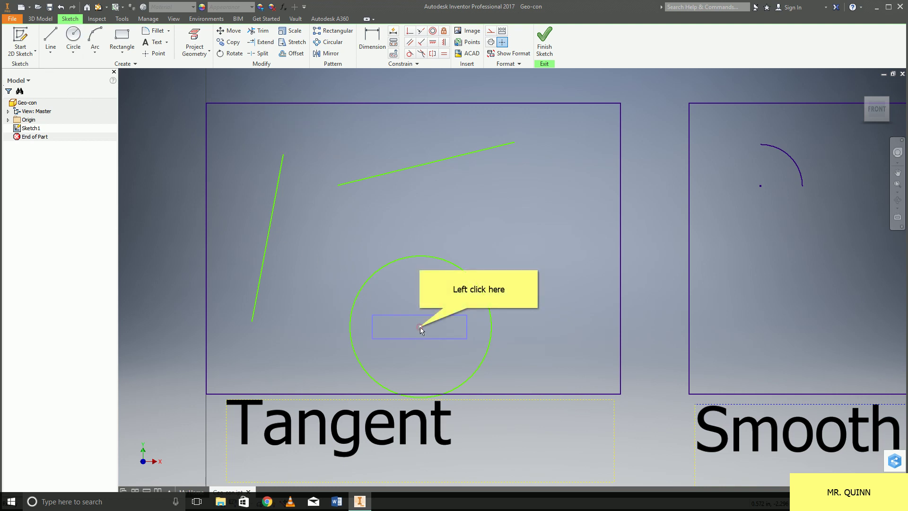
Step: Move the circle up between the lines and fix both the upper and slanted lines
left_click_drag(420, 328, 426, 282)
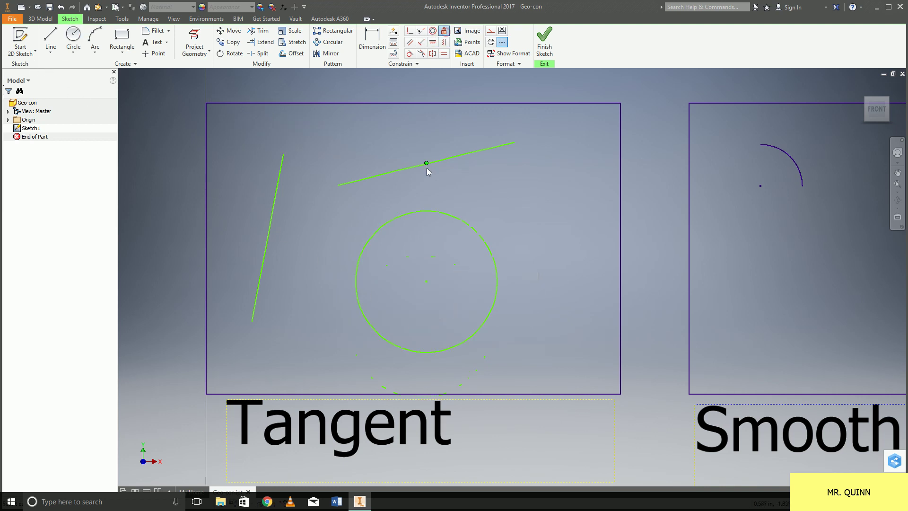
left_click(439, 160)
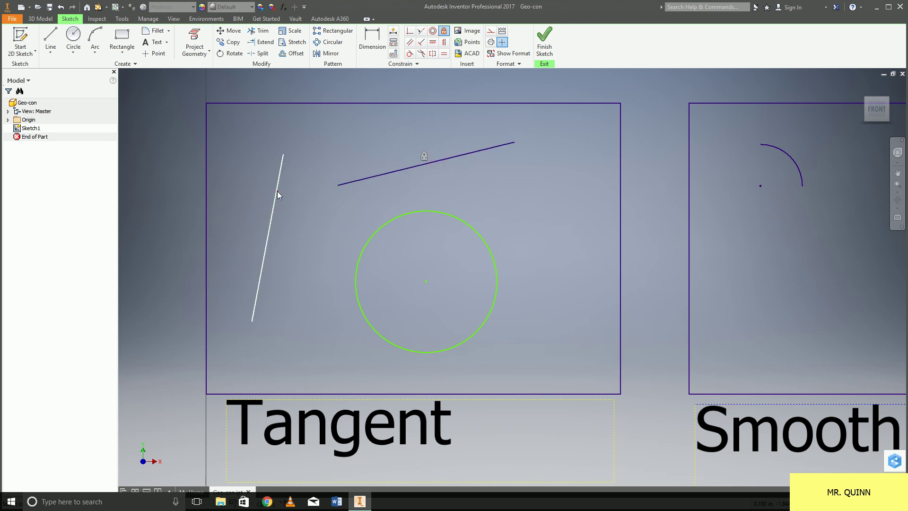
left_click(277, 191)
Step: Make the circle tangent to the upper line, slanted line and bottom edge, then pan to the Smooth panel
left_click(410, 53)
left_click(427, 211)
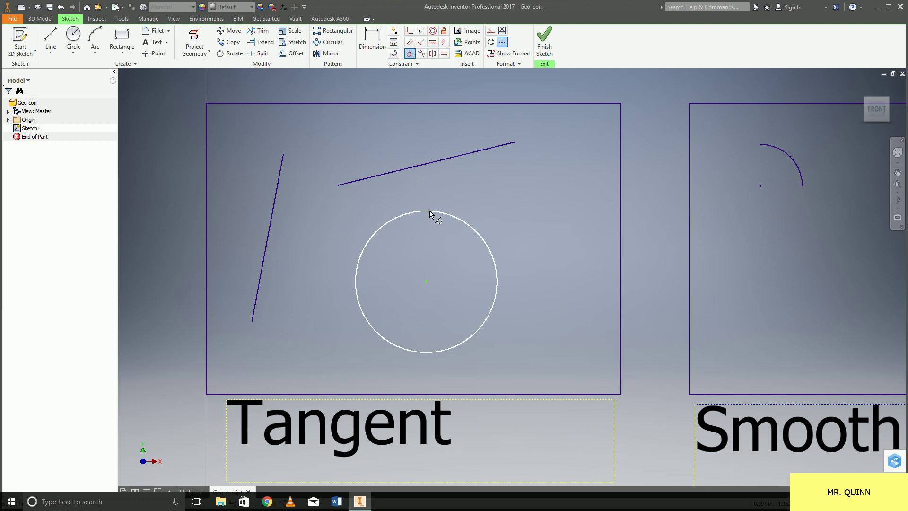
left_click(405, 168)
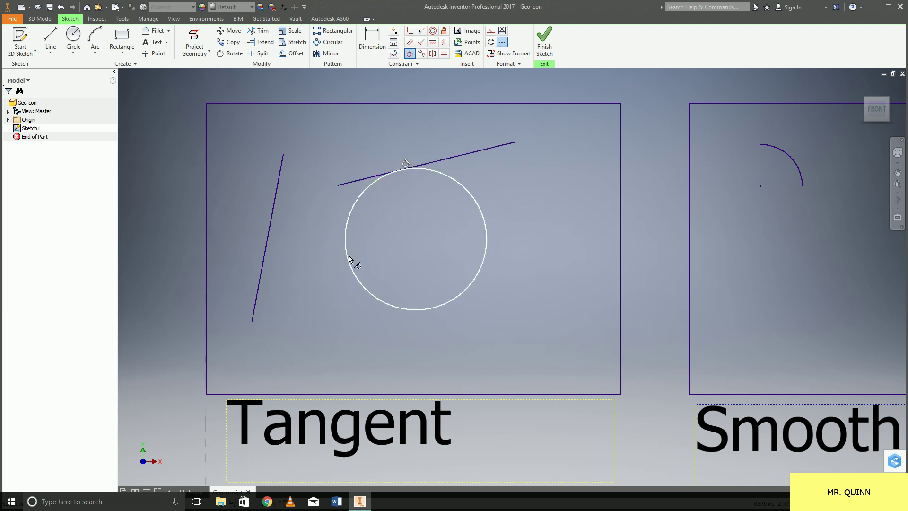
left_click(264, 256)
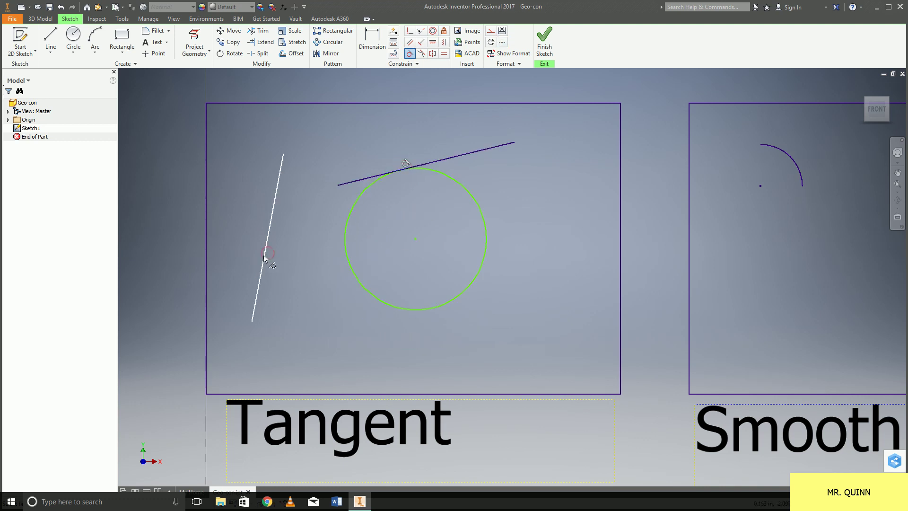
left_click(348, 264)
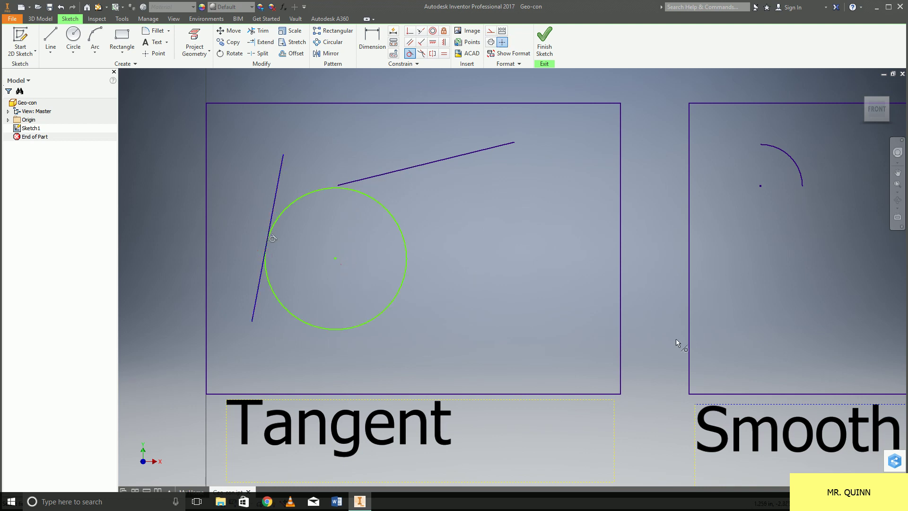
left_click(385, 313)
left_click(391, 393)
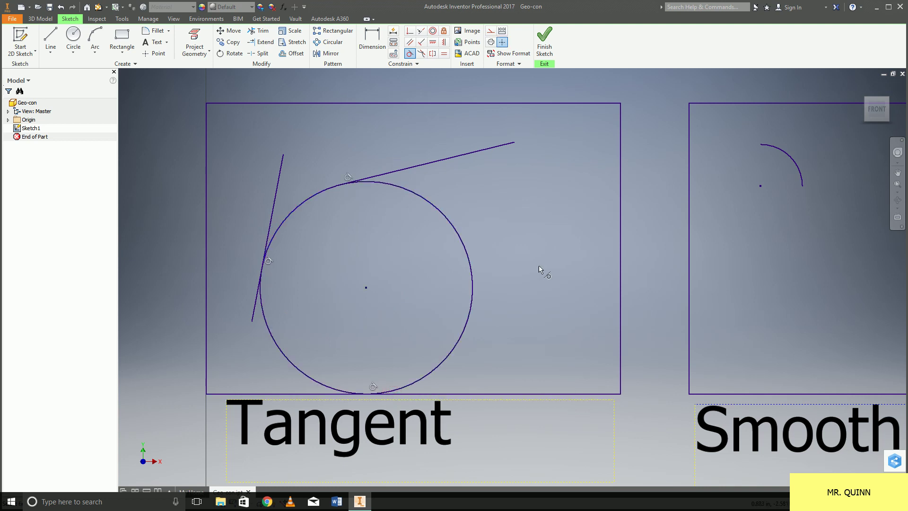
key("Escape")
middle_click_drag(572, 250, 335, 244)
middle_click_drag(626, 257, 438, 259)
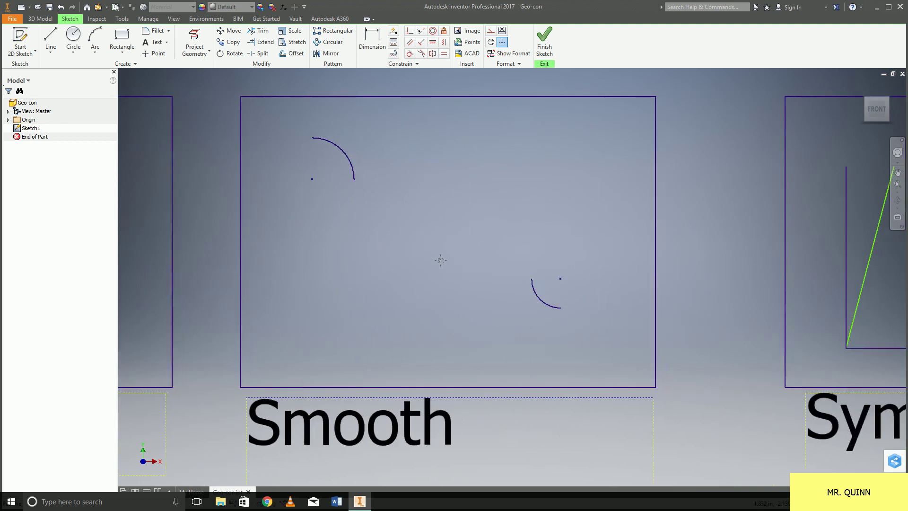
Step: Draw a control-vertex spline from the left arc's end to the right arc
left_click(50, 52)
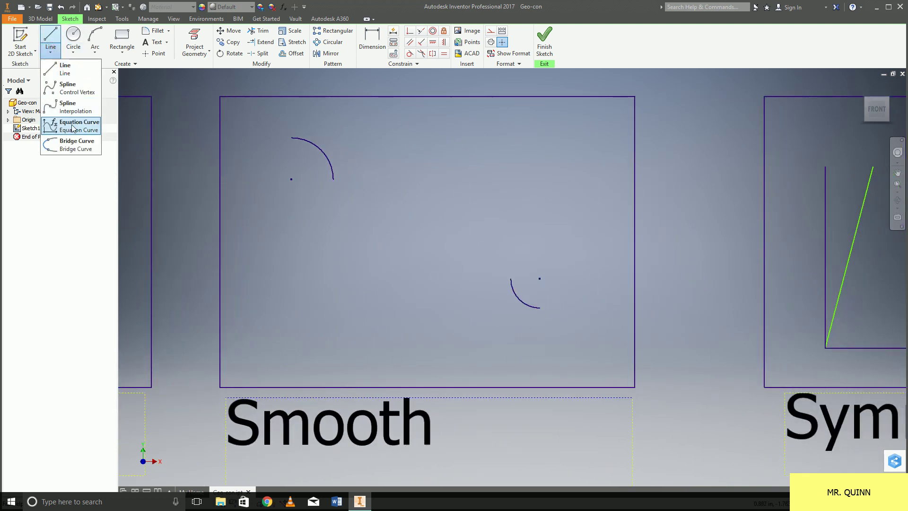
left_click(86, 91)
left_click(333, 179)
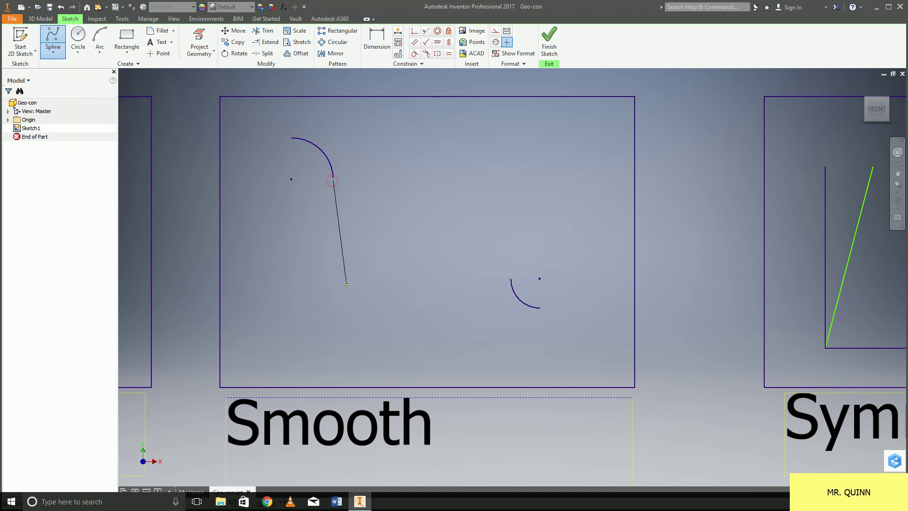
left_click(348, 289)
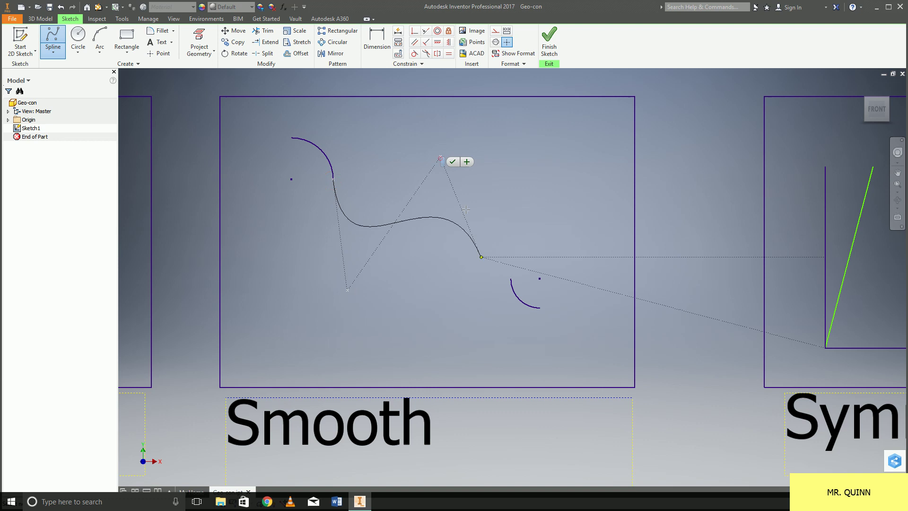
left_click(511, 277)
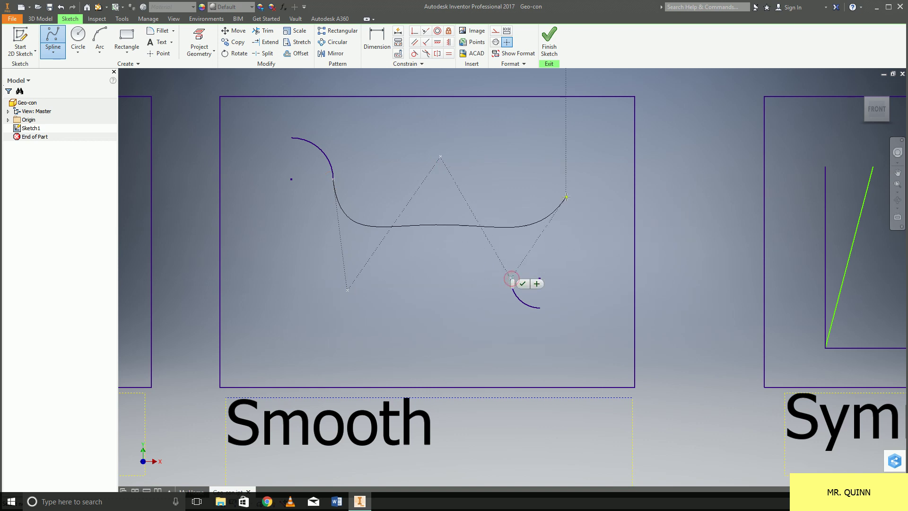
left_click(523, 284)
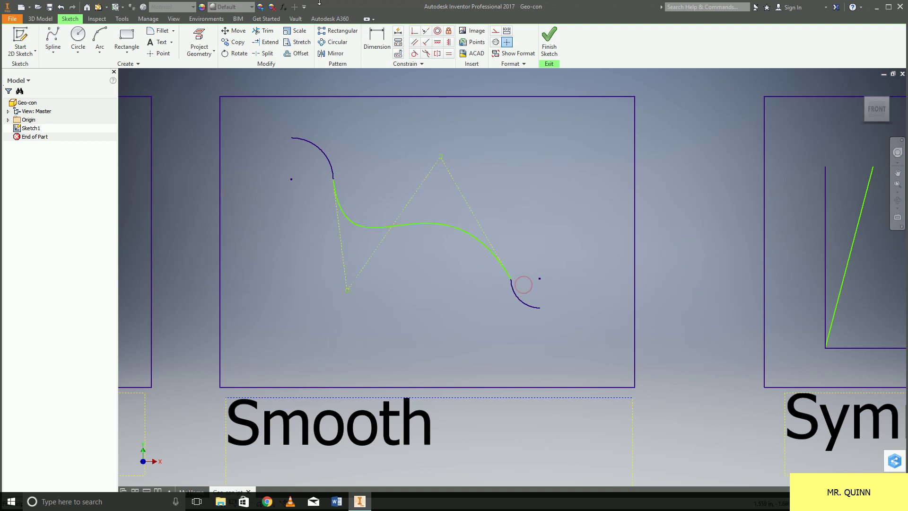
Step: Apply Smooth (G2) constraints so the spline blends into both arcs
left_click(426, 53)
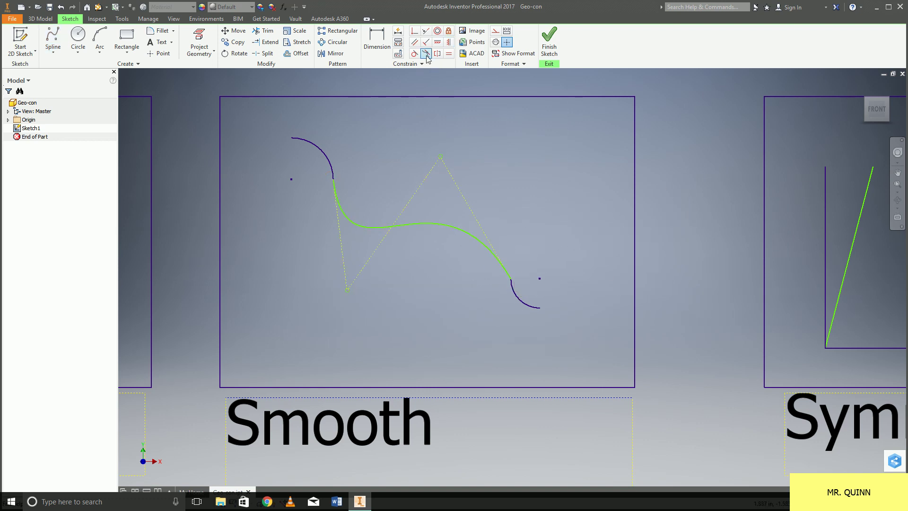
left_click(333, 171)
left_click(340, 202)
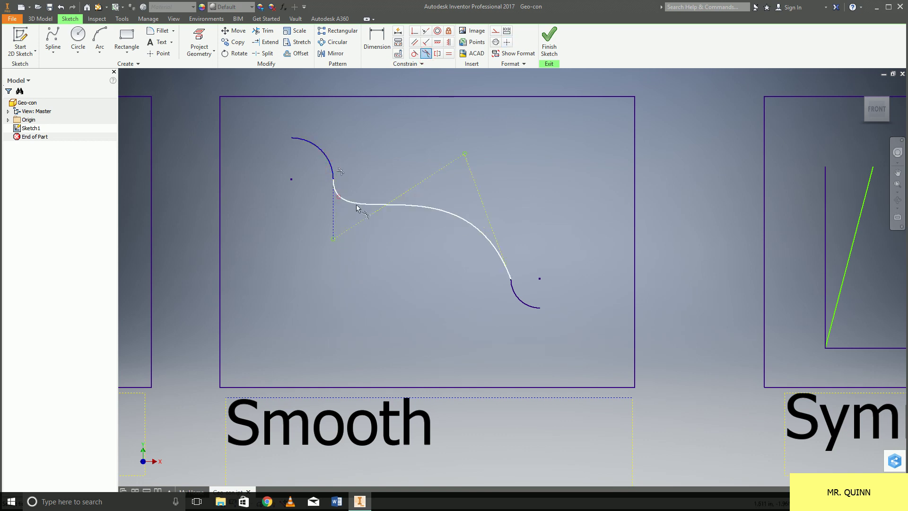
left_click(482, 235)
left_click(519, 298)
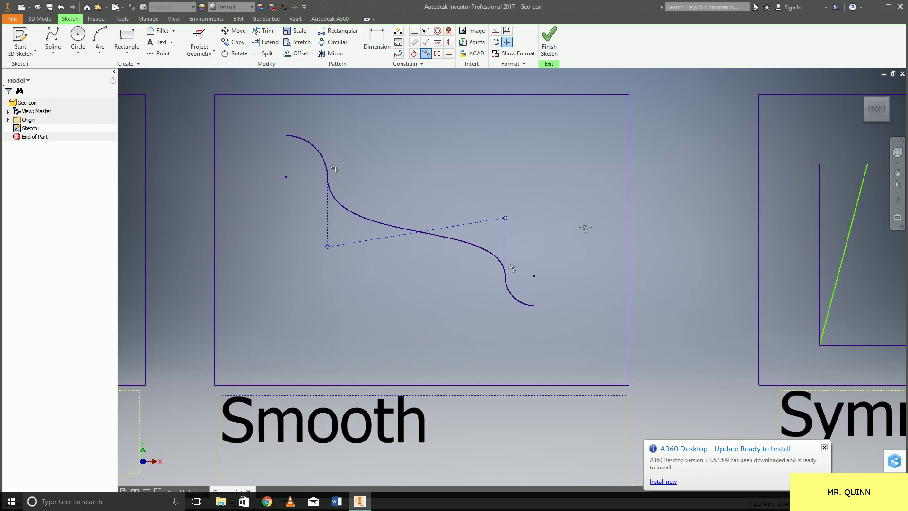
middle_click_drag(584, 226, 461, 208)
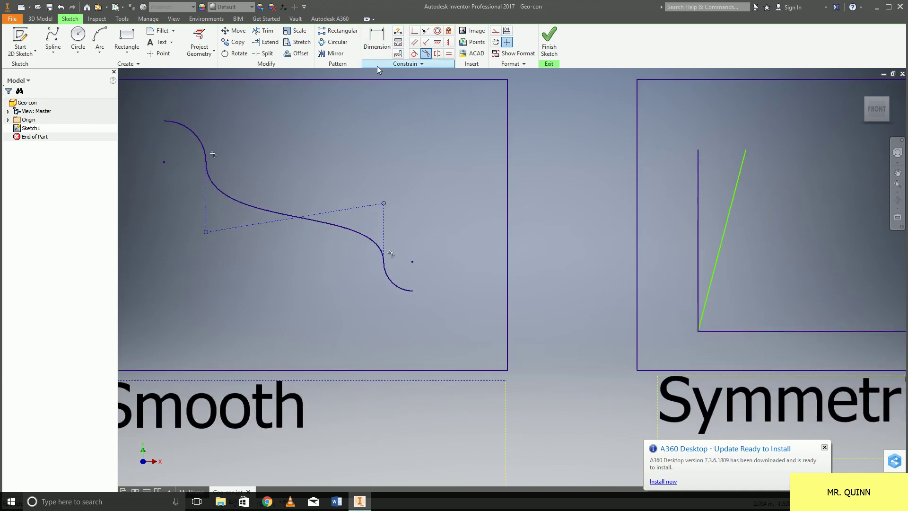
Step: Try making the vertical and bottom lines symmetric about the slanted line, and dismiss the error
middle_click_drag(524, 175, 288, 184)
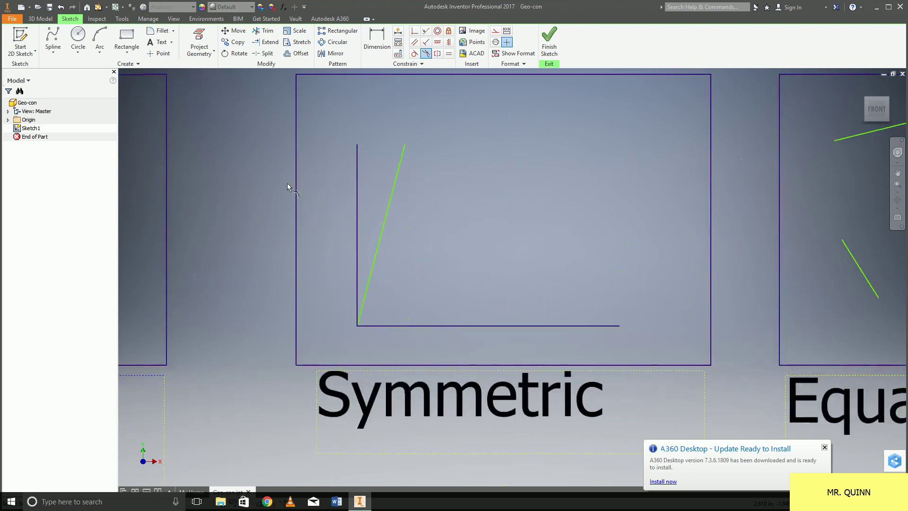
middle_click_drag(517, 215, 479, 218)
mouse_move(301, 240)
middle_mouse_down()
mouse_move(601, 270)
mouse_move(586, 263)
middle_mouse_up()
mouse_move(813, 263)
middle_mouse_down()
mouse_move(436, 233)
mouse_move(500, 240)
middle_mouse_up()
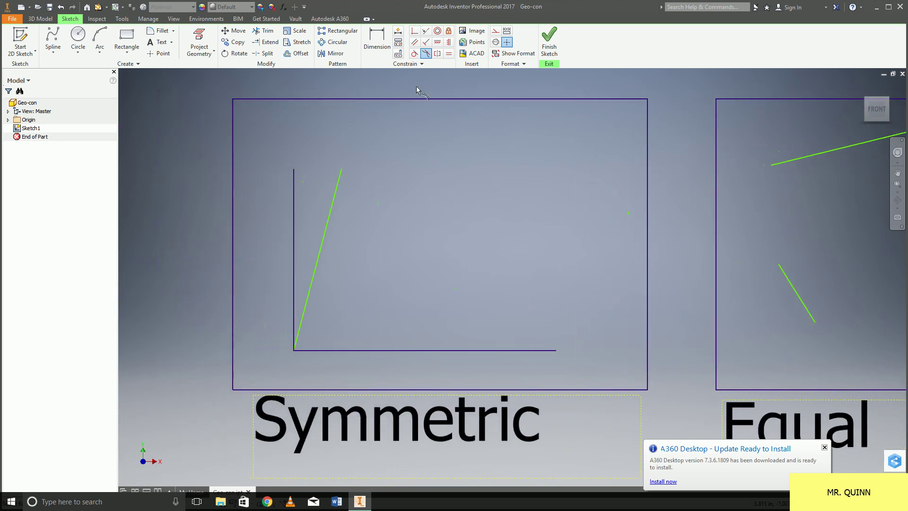
left_click(438, 53)
left_click(437, 55)
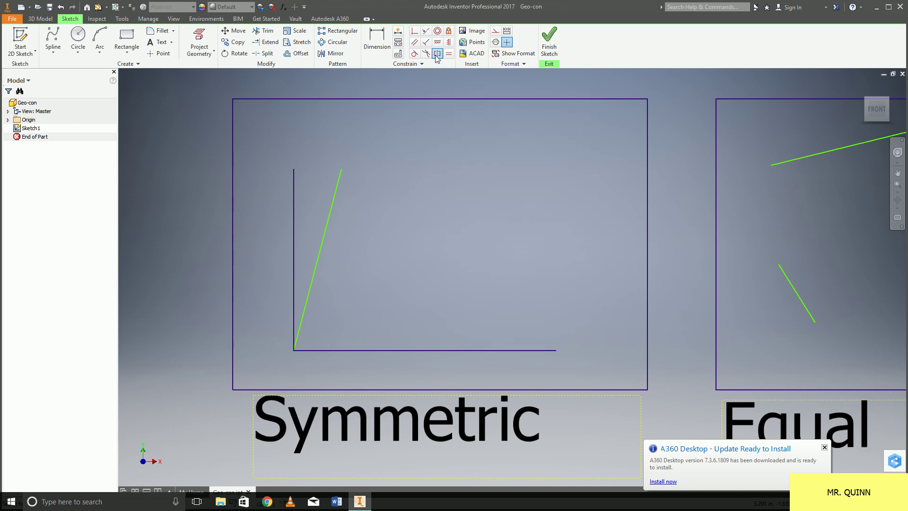
left_click(294, 236)
left_click(387, 350)
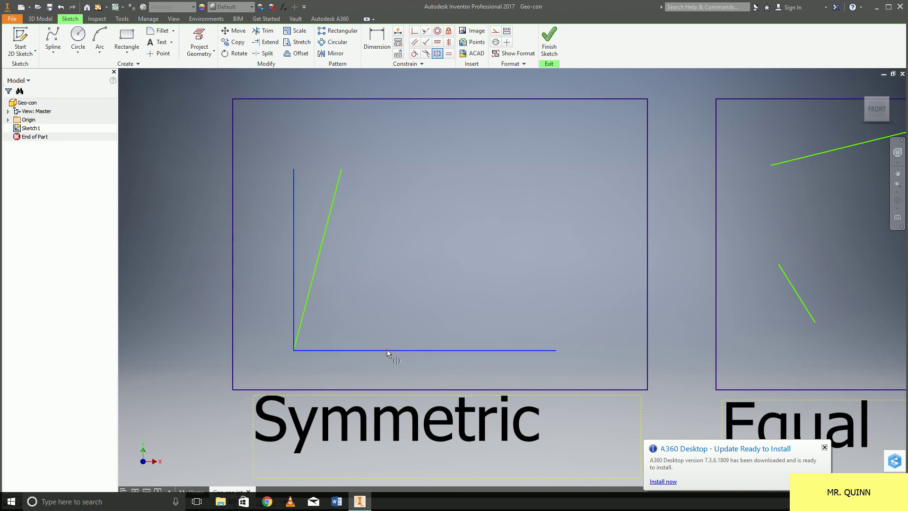
left_click(317, 266)
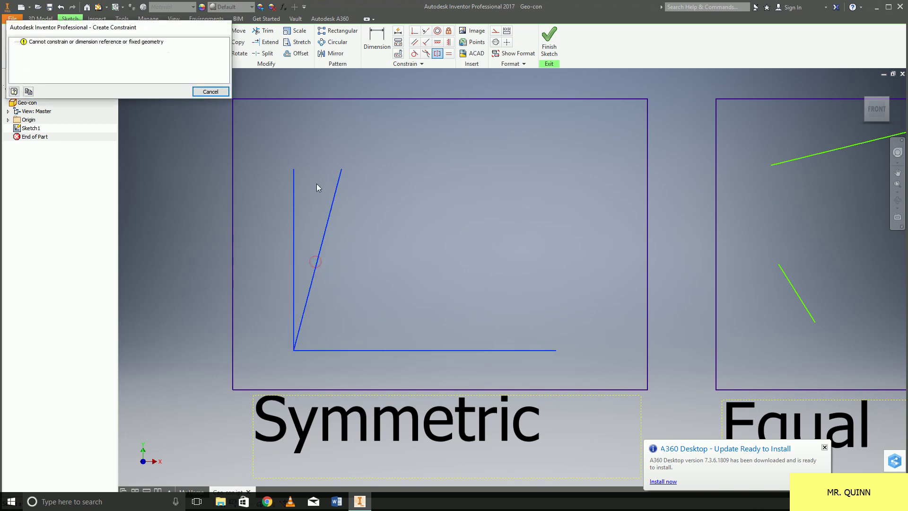
left_click(210, 92)
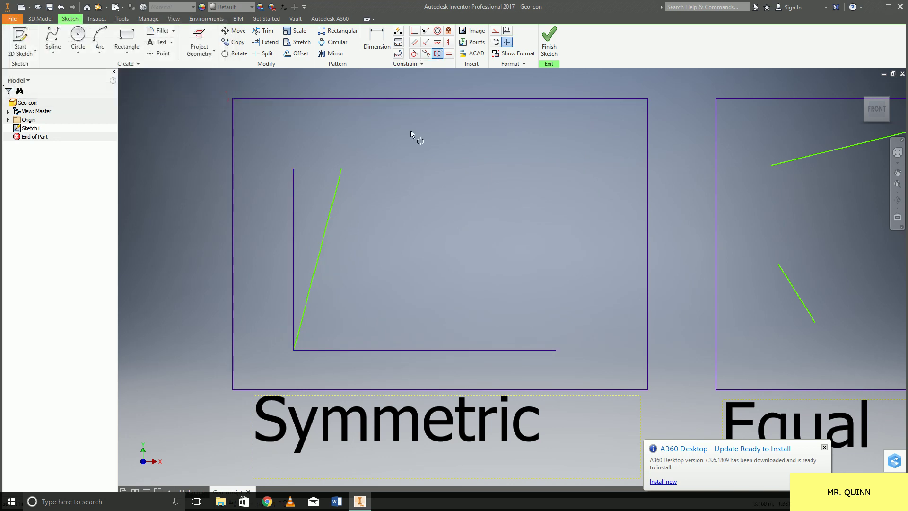
Step: Retry the same symmetric constraint and cancel the fixed-geometry error again
left_click(294, 265)
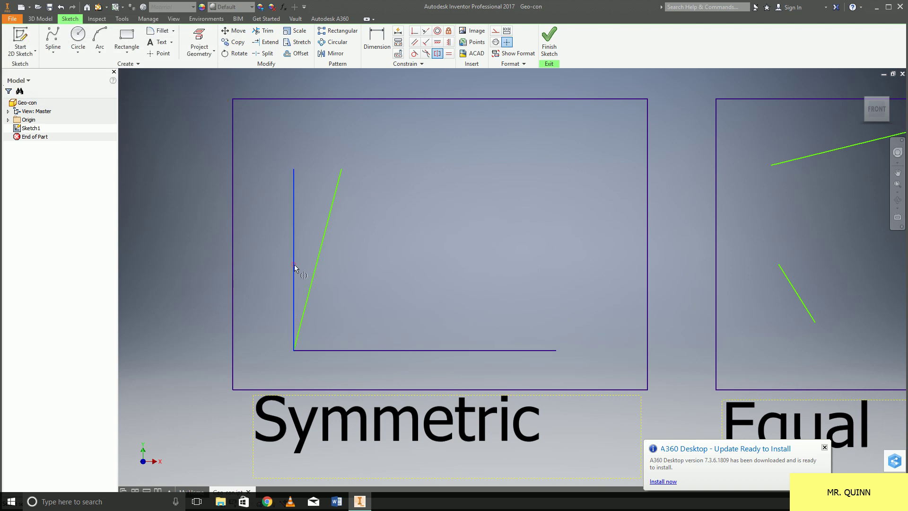
left_click(350, 352)
left_click(312, 288)
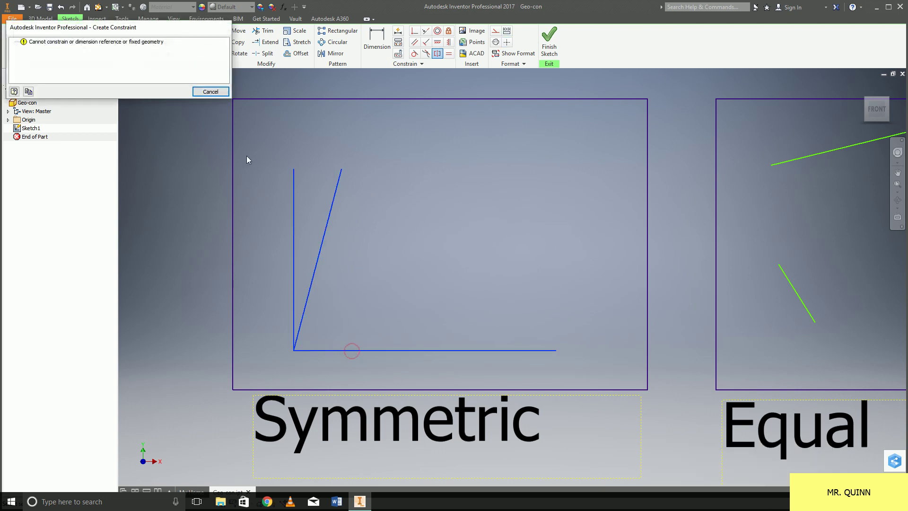
left_click(210, 92)
Step: Swing the slanted line lower and delete the horizontal line's Fix constraint
left_click_drag(341, 170, 475, 223)
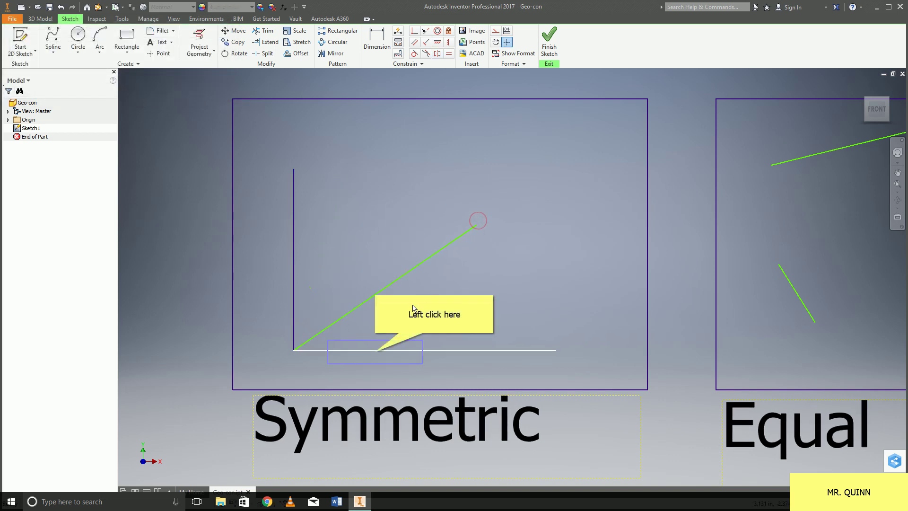
left_click(376, 352)
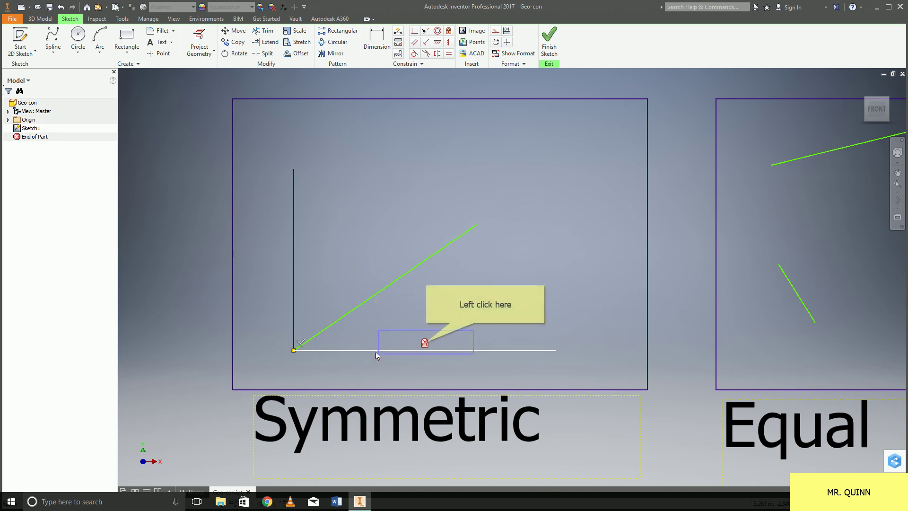
left_click(425, 343)
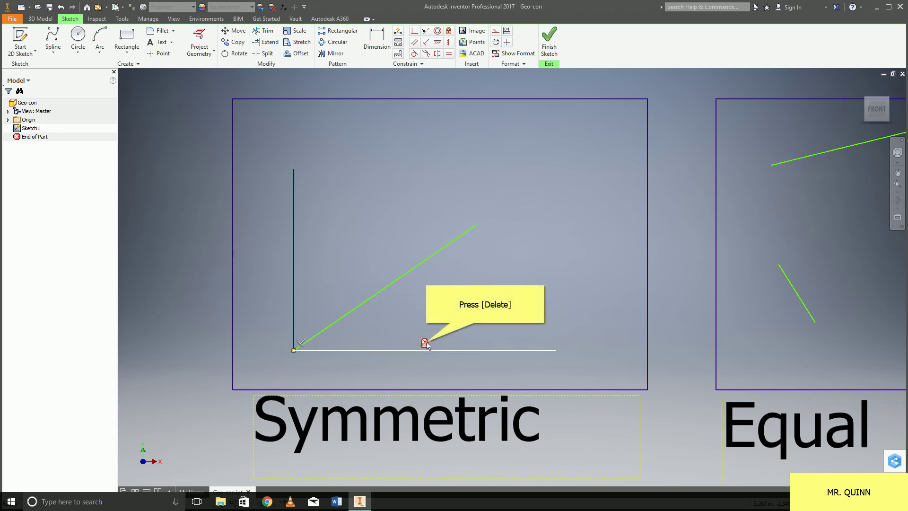
key("Delete")
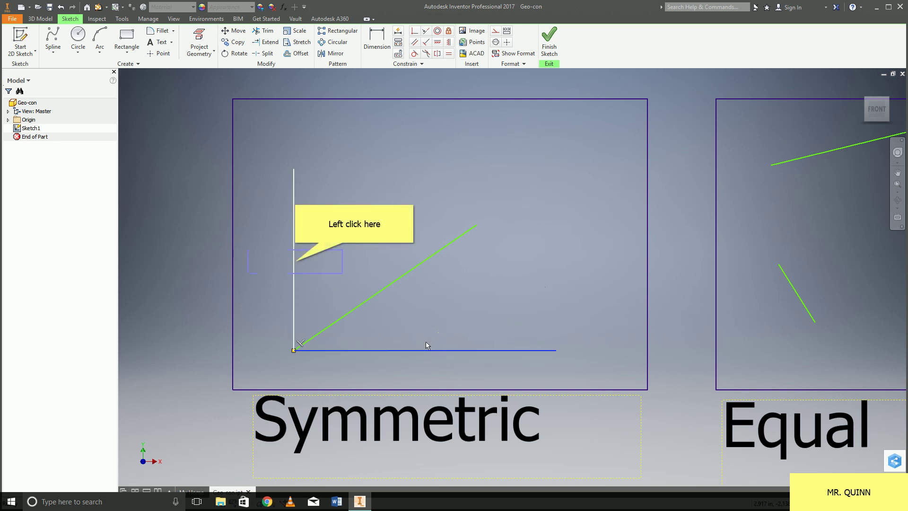
Step: Delete the Fix constraint on the vertical line
left_click(296, 262)
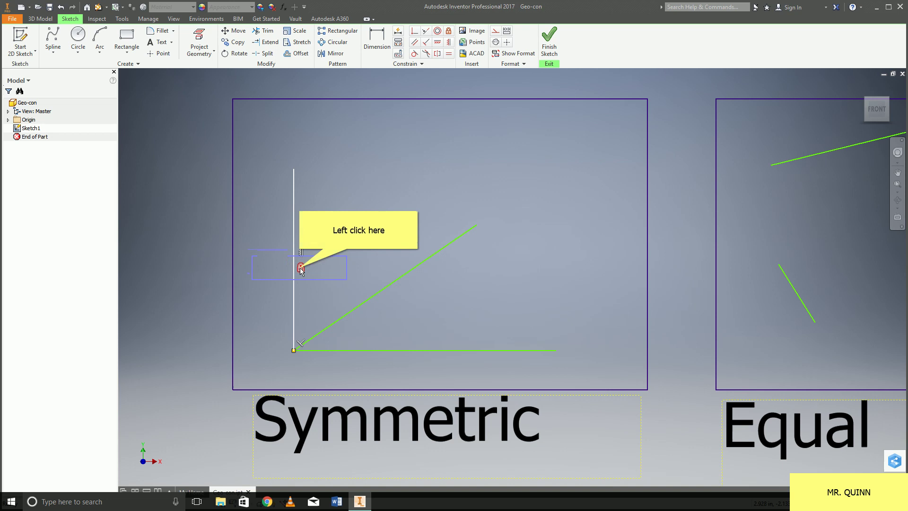
left_click(301, 268)
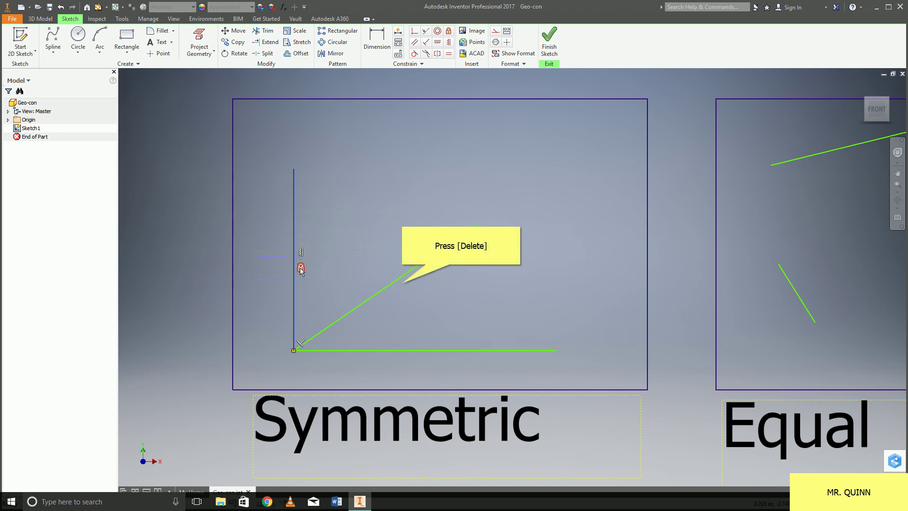
key("Delete")
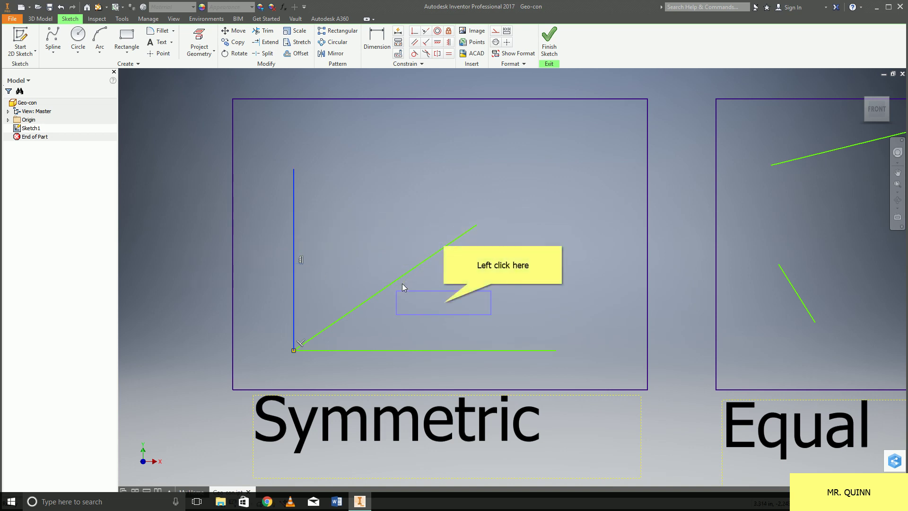
Step: Constrain the vertical and horizontal lines symmetric about the diagonal, then drag the geometry to test it
left_click(444, 303)
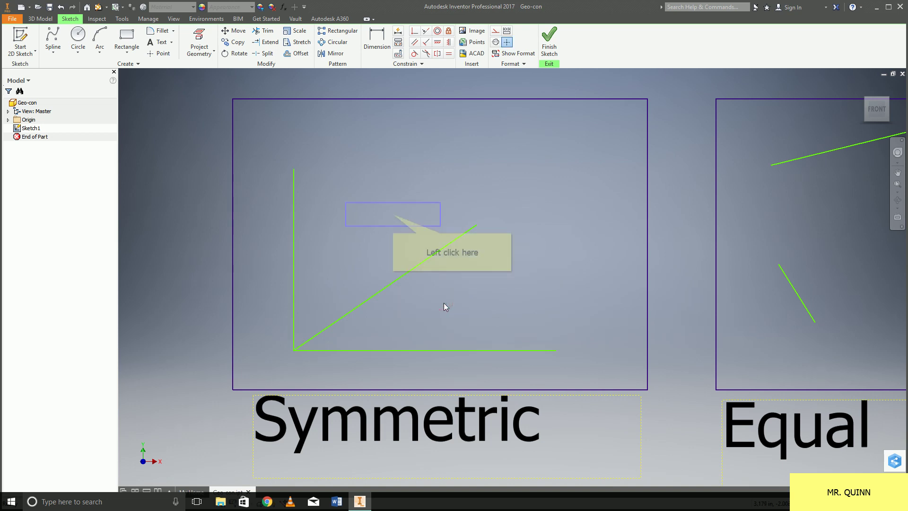
left_click(394, 218)
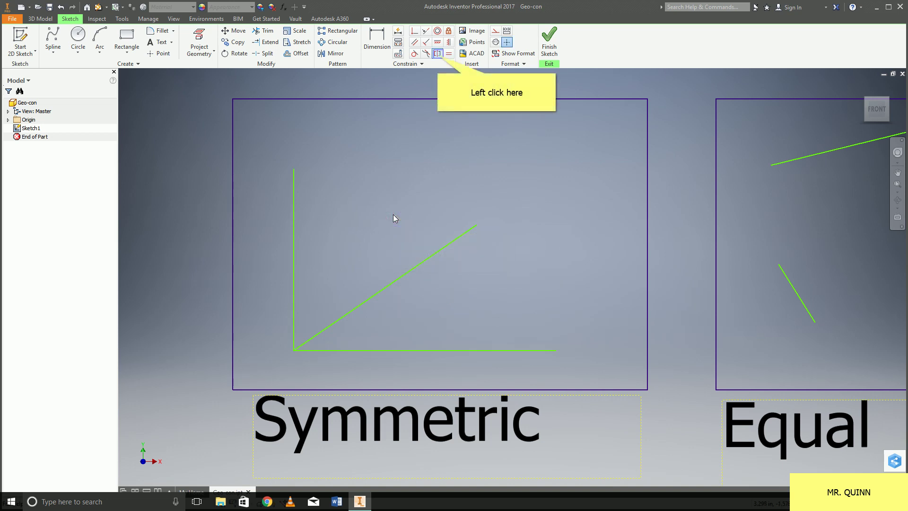
left_click(438, 54)
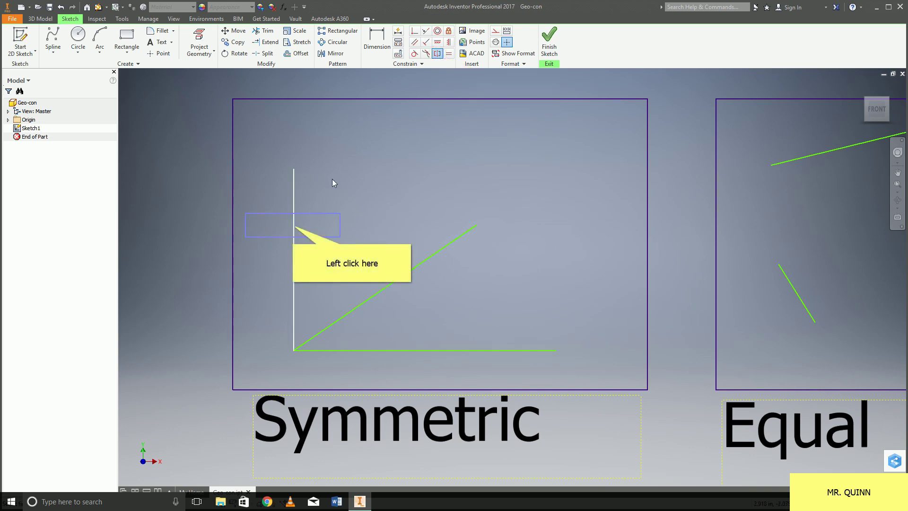
left_click(294, 226)
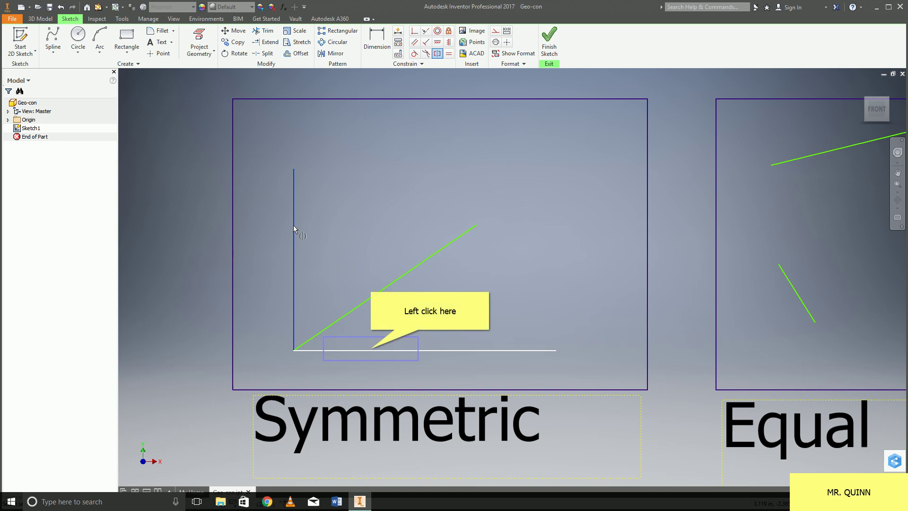
left_click(372, 350)
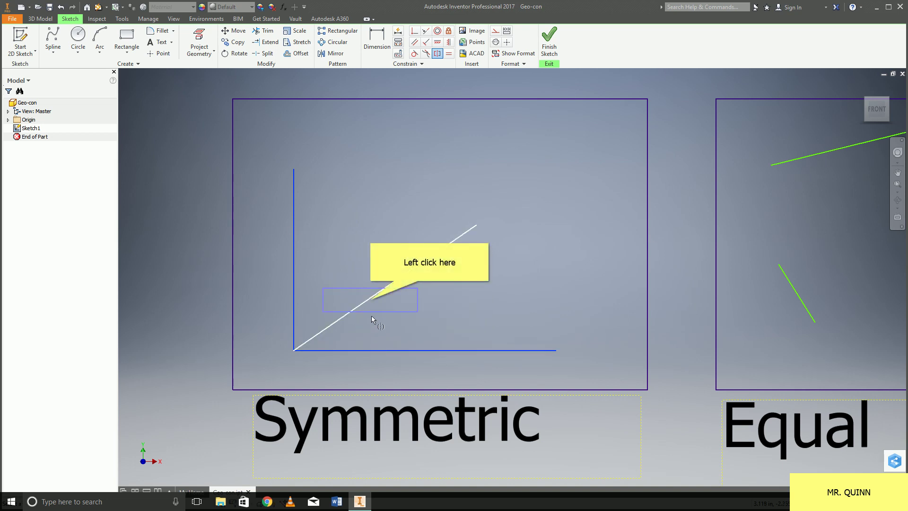
left_click(371, 299)
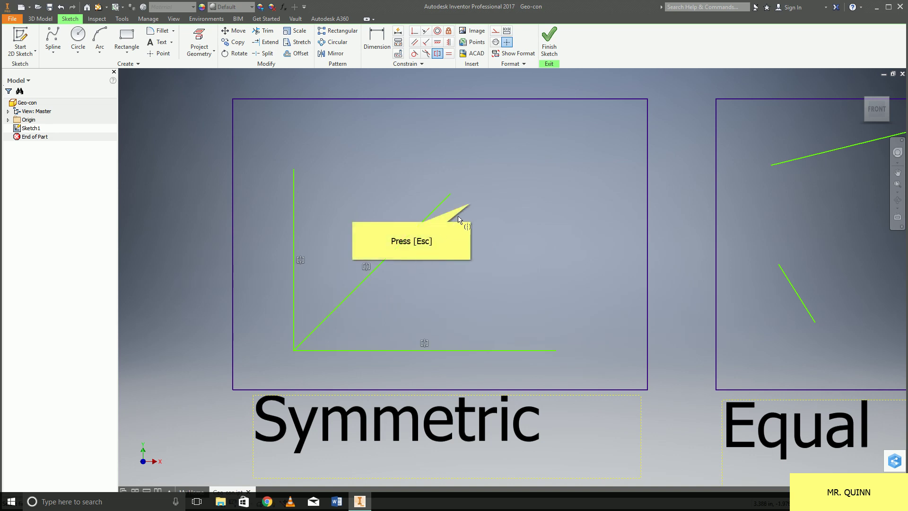
key("Escape")
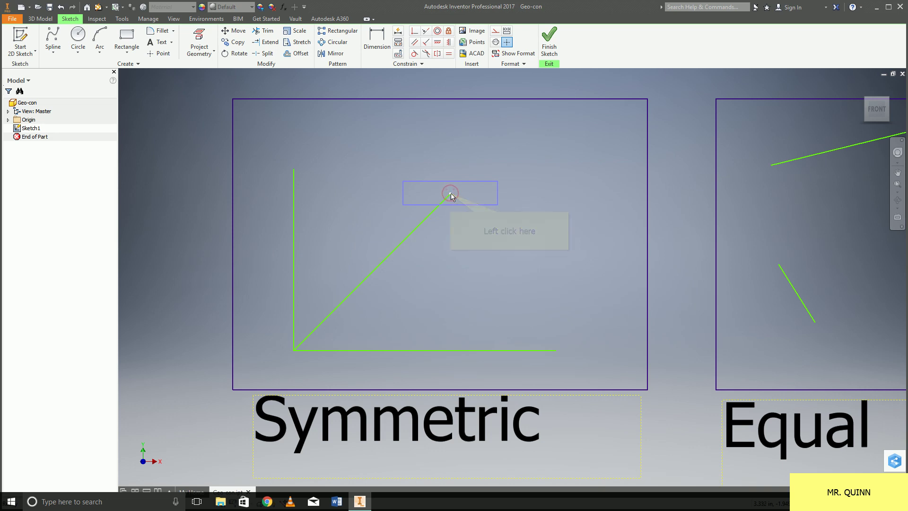
left_click_drag(450, 194, 473, 177)
mouse_move(556, 351)
left_mouse_down()
mouse_move(544, 280)
mouse_move(463, 298)
mouse_move(402, 298)
mouse_move(415, 305)
mouse_move(430, 290)
left_mouse_up()
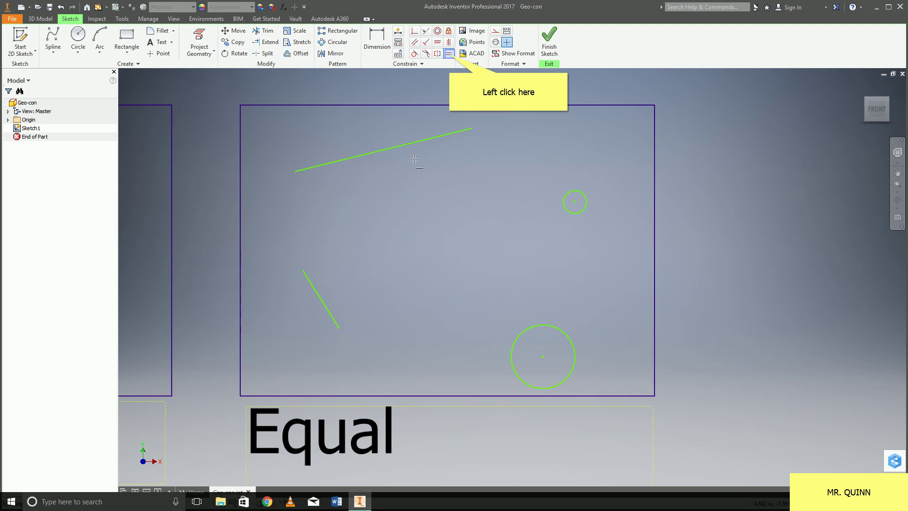
Step: Make the upper line equal in length to the lower slanted line
left_click(449, 53)
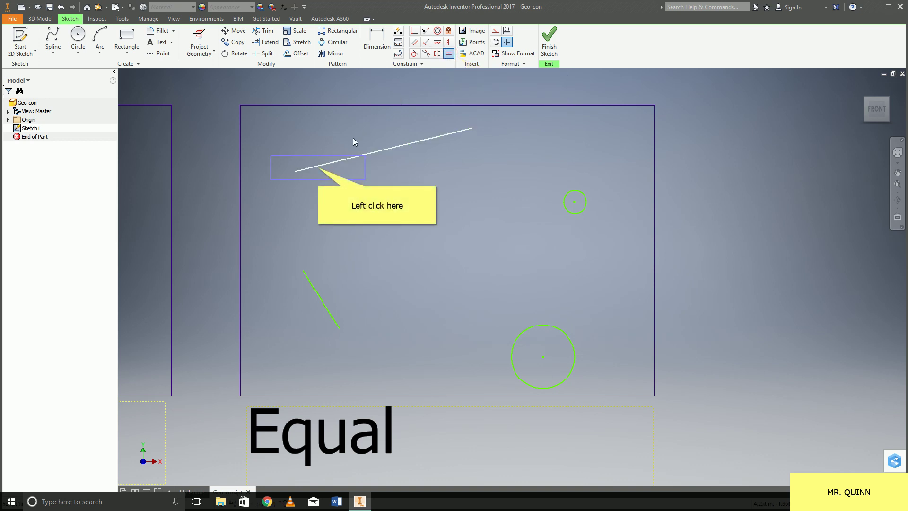
left_click(319, 169)
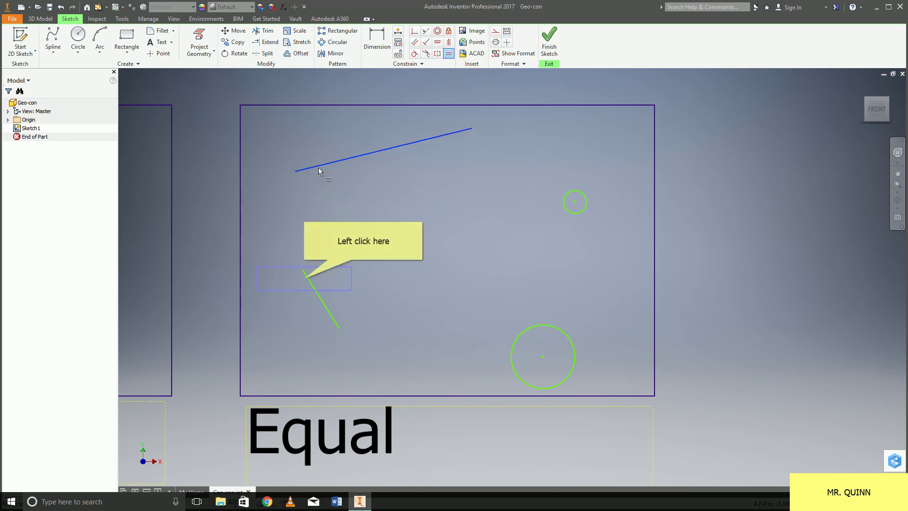
left_click(305, 279)
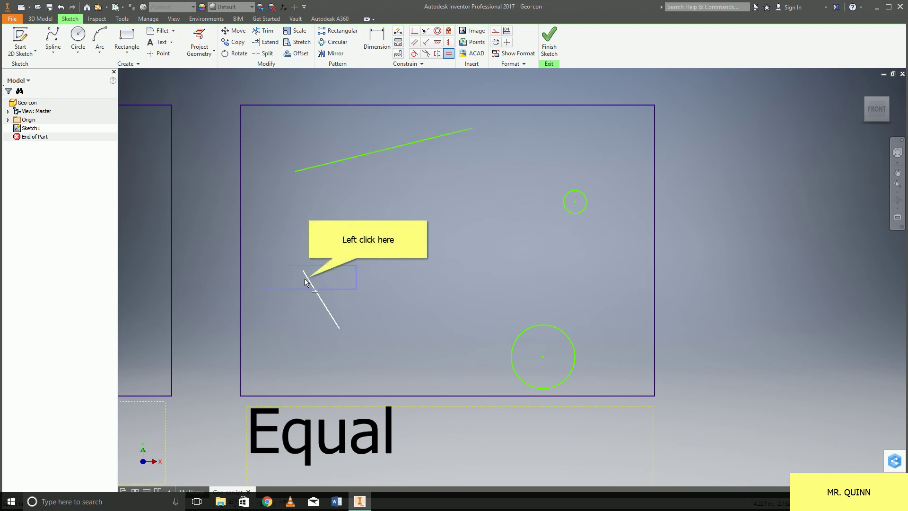
left_click(307, 280)
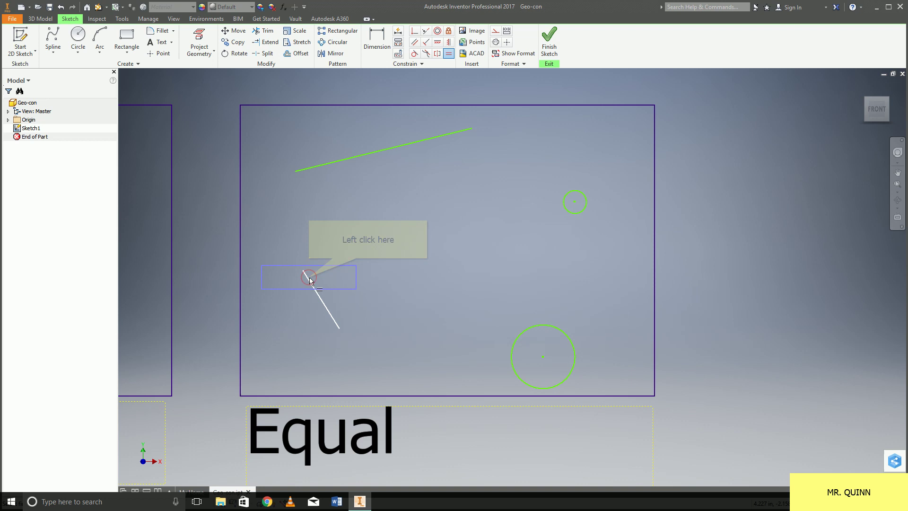
left_click(329, 164)
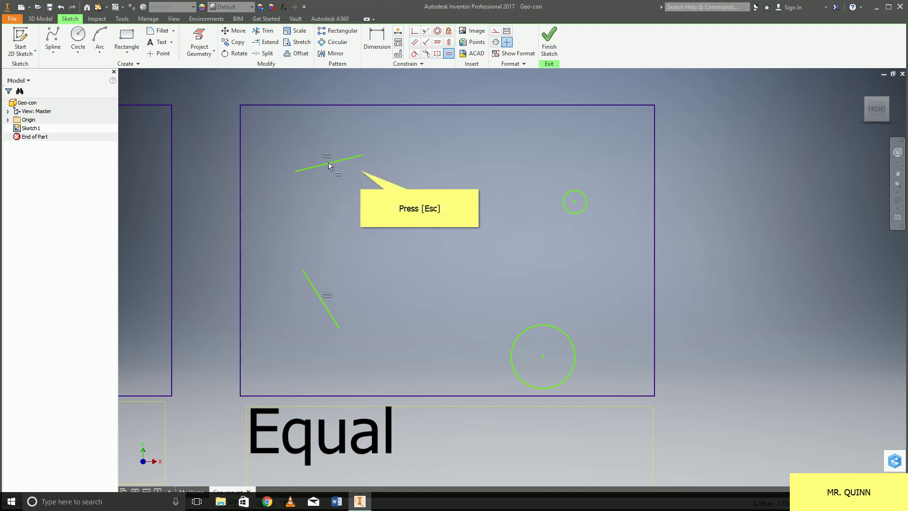
key("Escape")
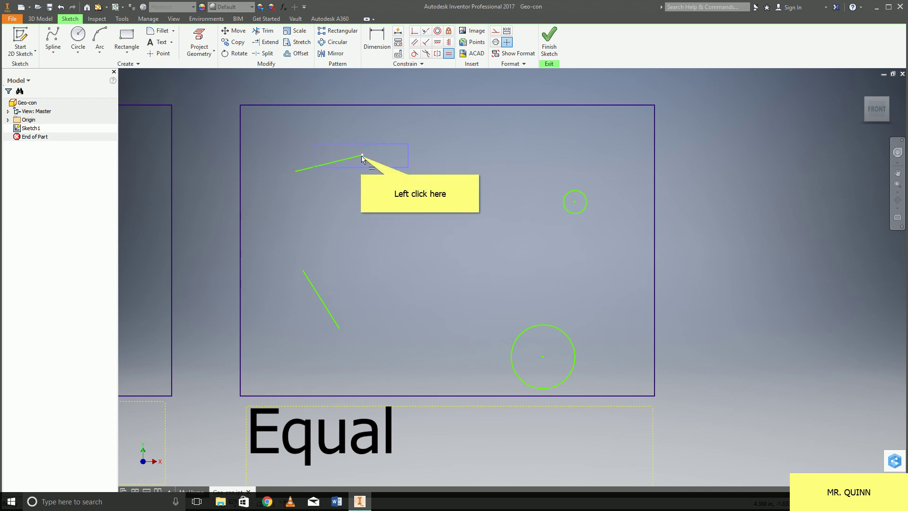
left_click_drag(362, 158, 454, 145)
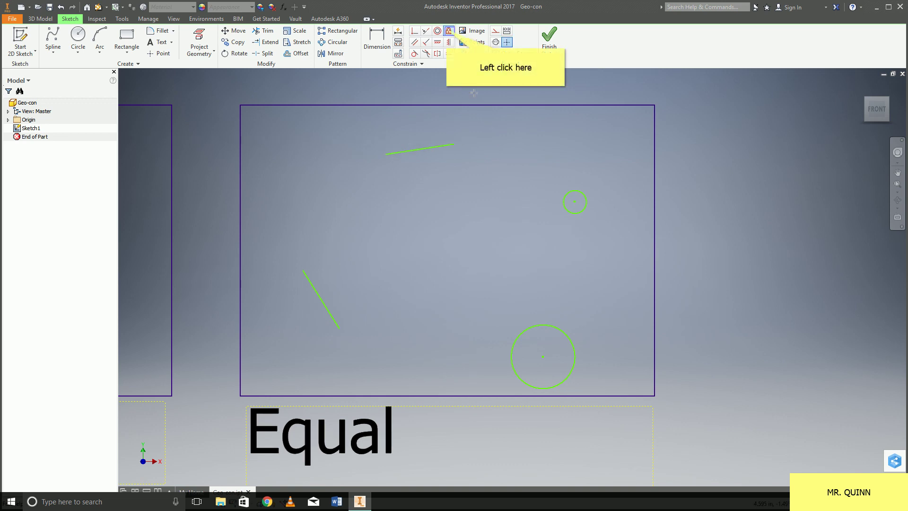
Step: Fix the upper line's left endpoint and drag its right end to stretch it
left_click(449, 31)
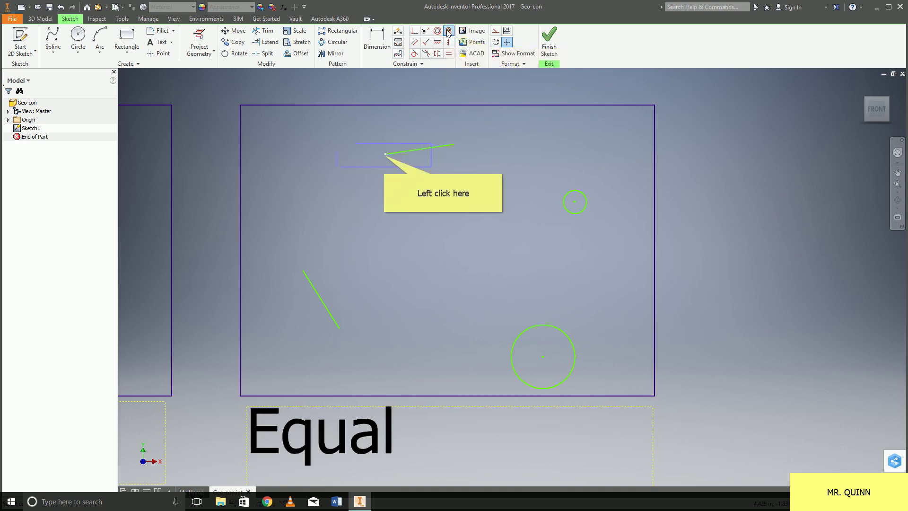
left_click(385, 156)
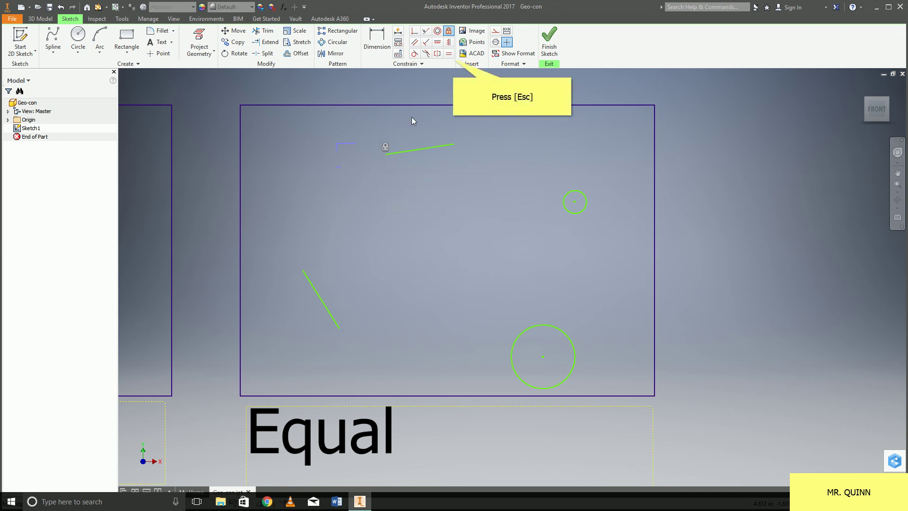
key("Escape")
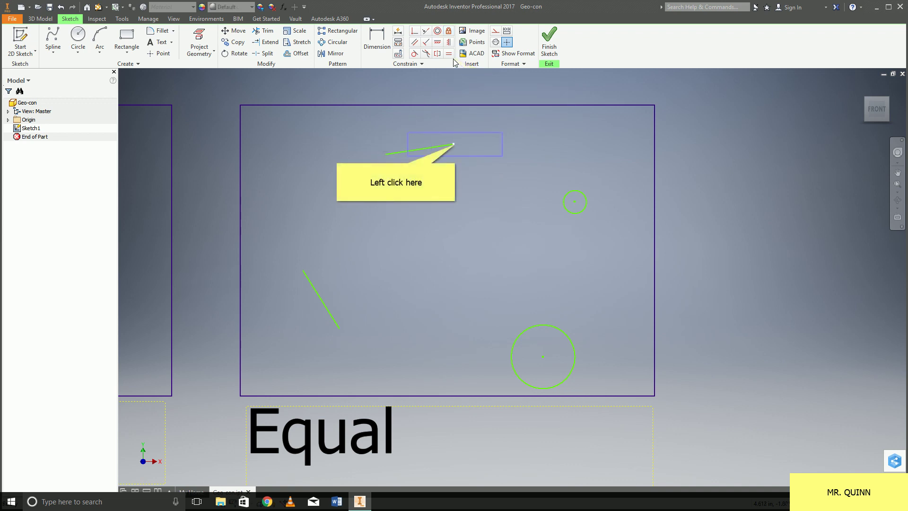
left_click_drag(455, 144, 336, 158)
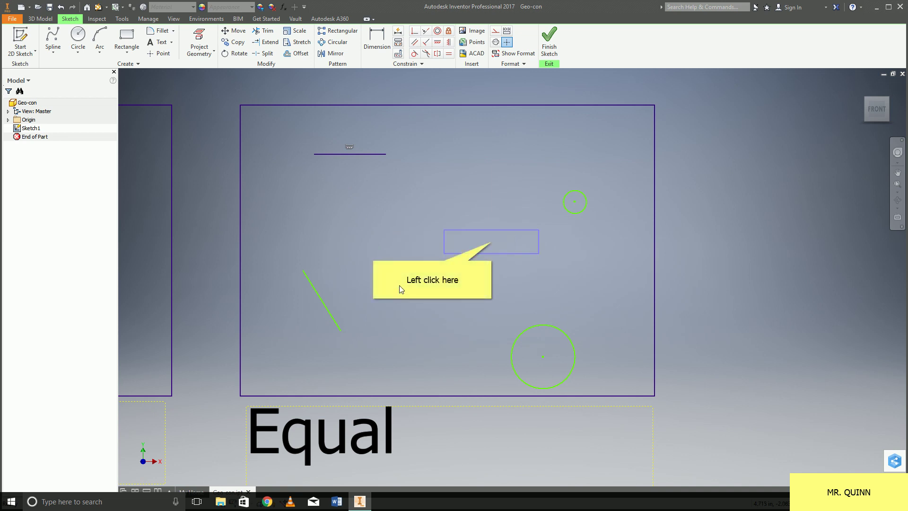
Step: Move the large circle nearer and constrain it Equal to the small circle
left_click(492, 243)
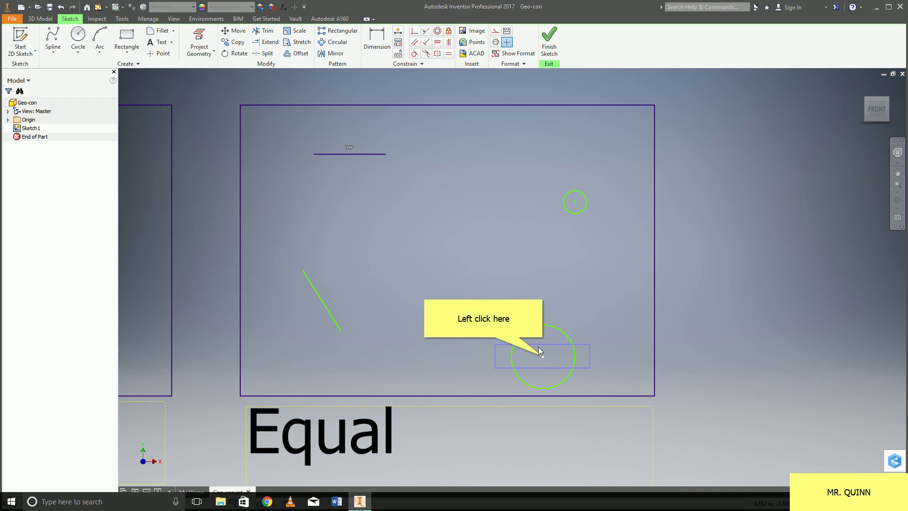
left_click_drag(543, 356, 480, 268)
left_click(449, 54)
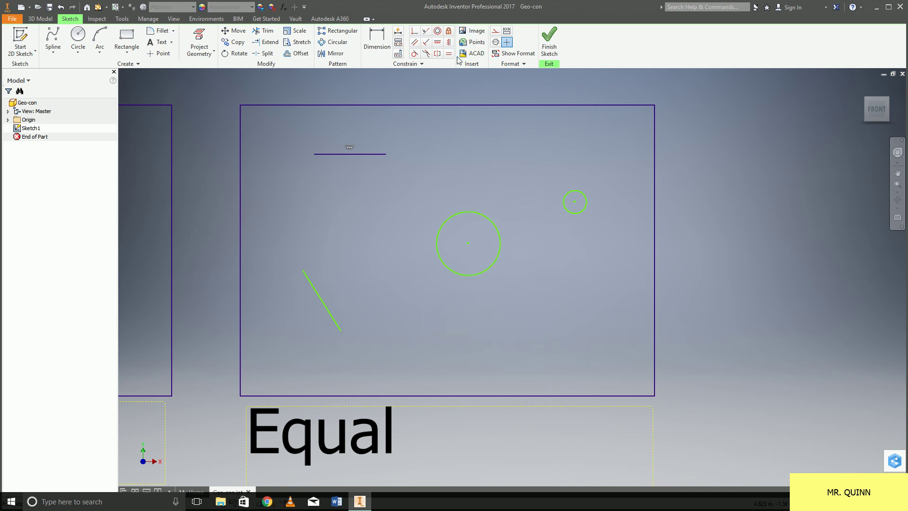
left_click(497, 233)
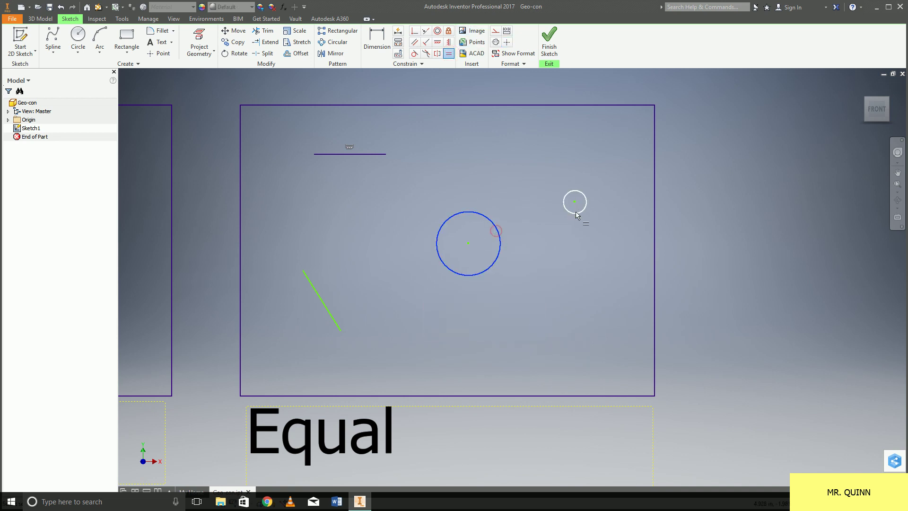
left_click(585, 201)
key("Escape")
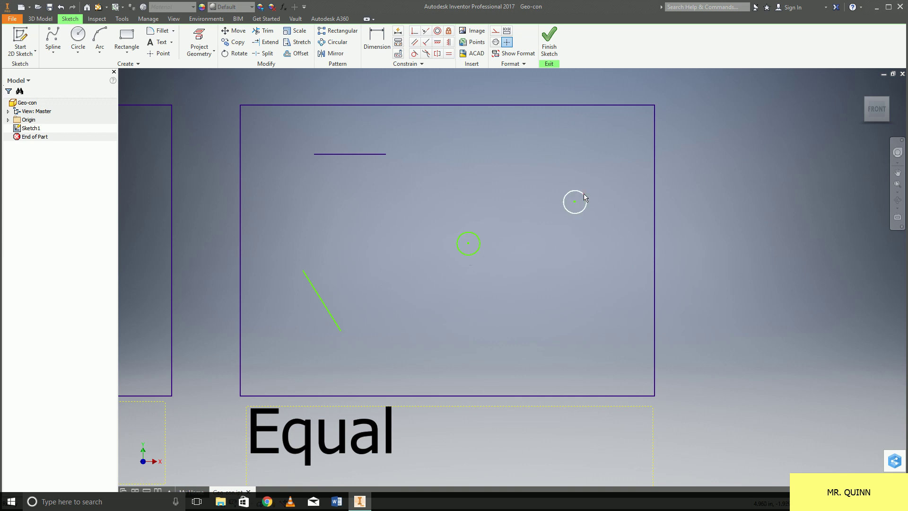